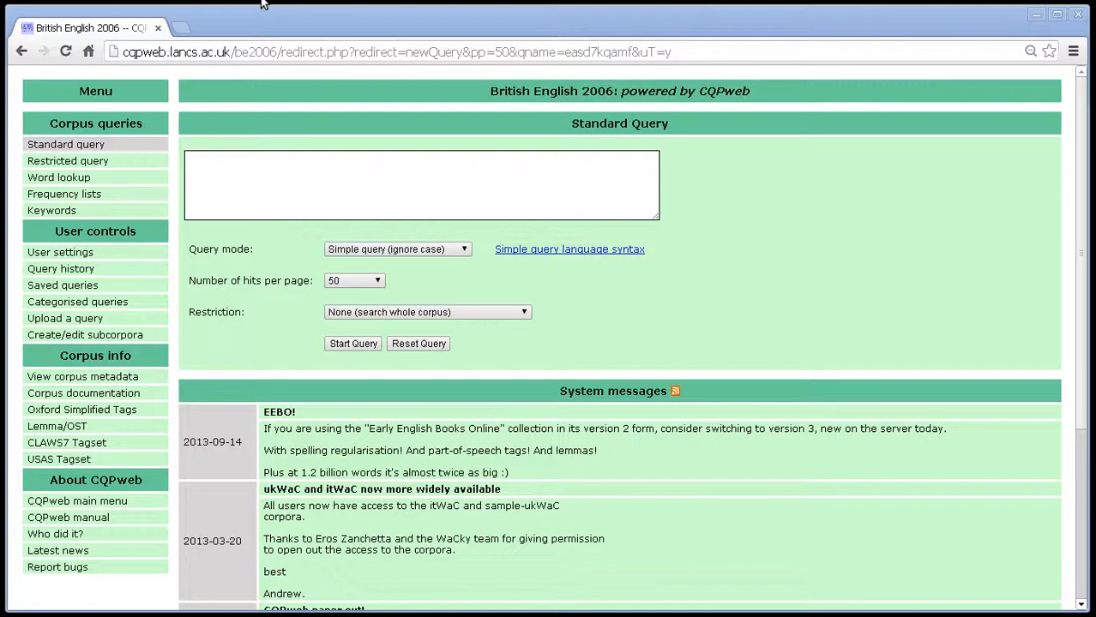
click(267, 156)
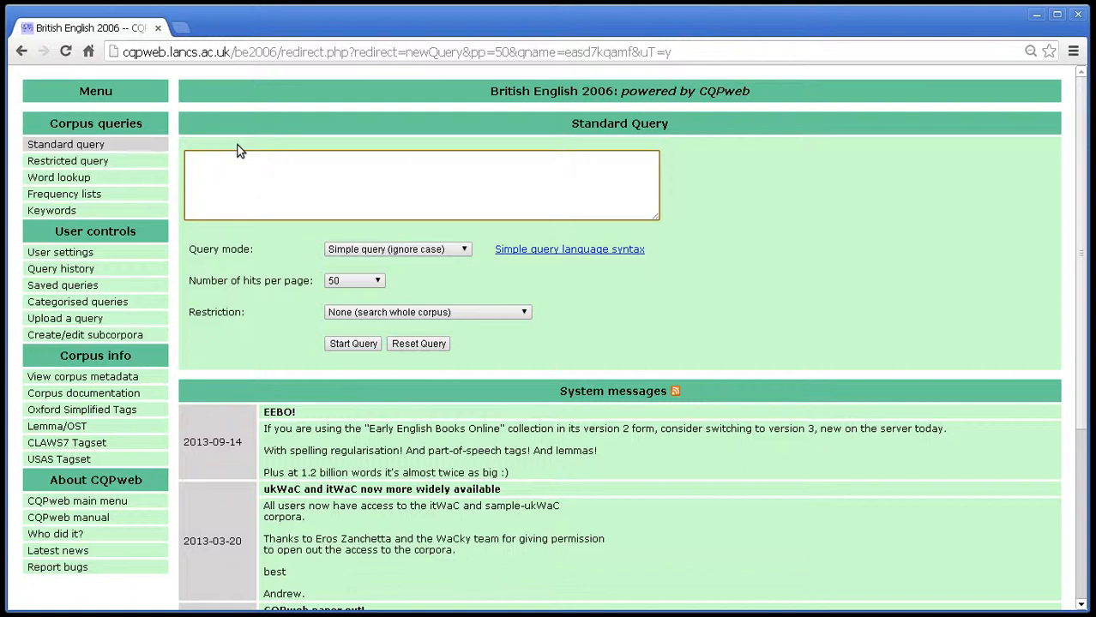
text(however)
key(BackSpace)
key(BackSpace)
key(BackSpace)
key(BackSpace)
key(BackSpace)
key(BackSpace)
key(BackSpace)
text(elep)
key(BackSpace)
key(BackSpace)
key(BackSpace)
key(BackSpace)
Enter the words sing, sang, sung and song on separate lines in the query field.
text(sing)
key(Return)
text(sang)
key(Return)
text(san)
key(BackSpace)
key(BackSpace)
text(ung)
key(Return)
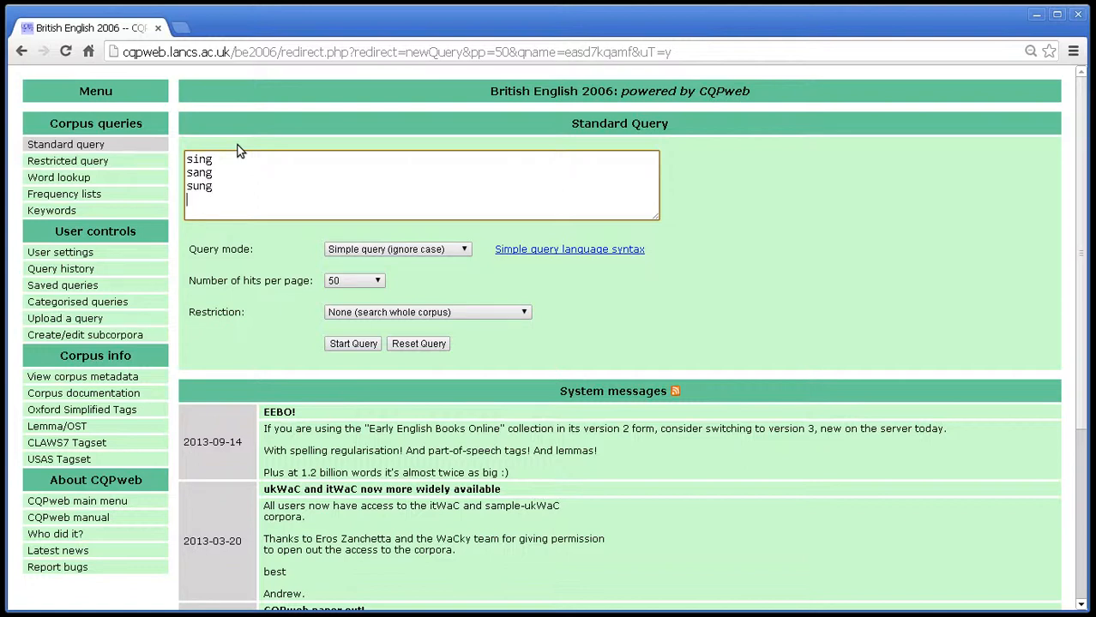
text(song)
Delete the words sang, sung and song from the query, keeping only sing.
drag(217, 200, 219, 147)
key(BackSpace)
mouse_move(616, 91)
mouse_down()
mouse_move(457, 83)
mouse_move(614, 91)
mouse_up()
click(505, 91)
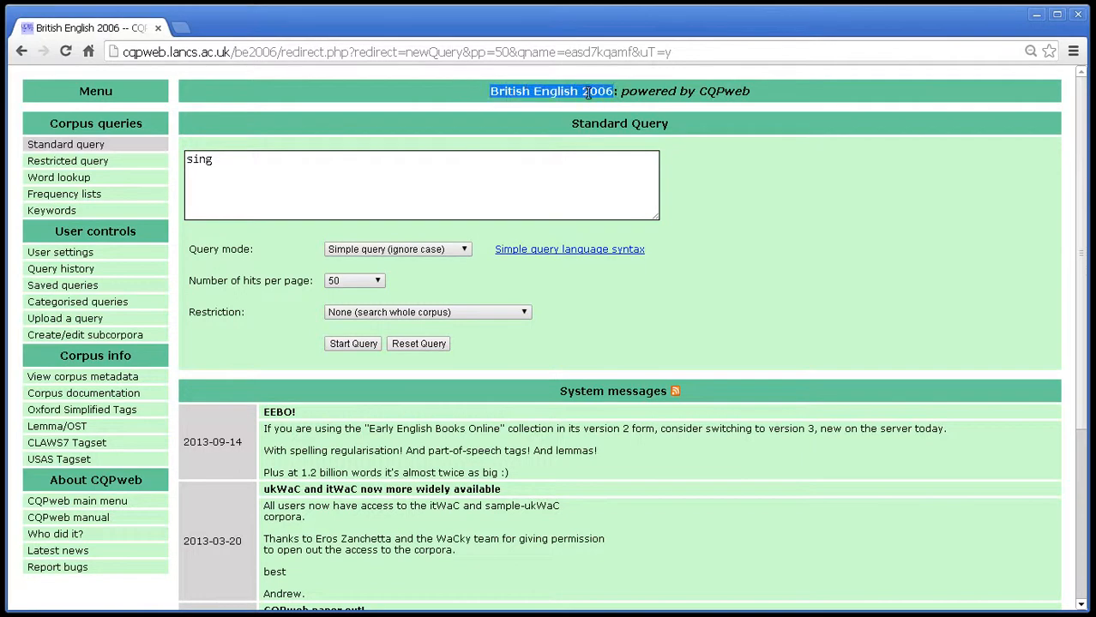
click(502, 111)
Replace the vowel in sing with the ? wildcard and run the query s?ng on the whole corpus.
click(397, 182)
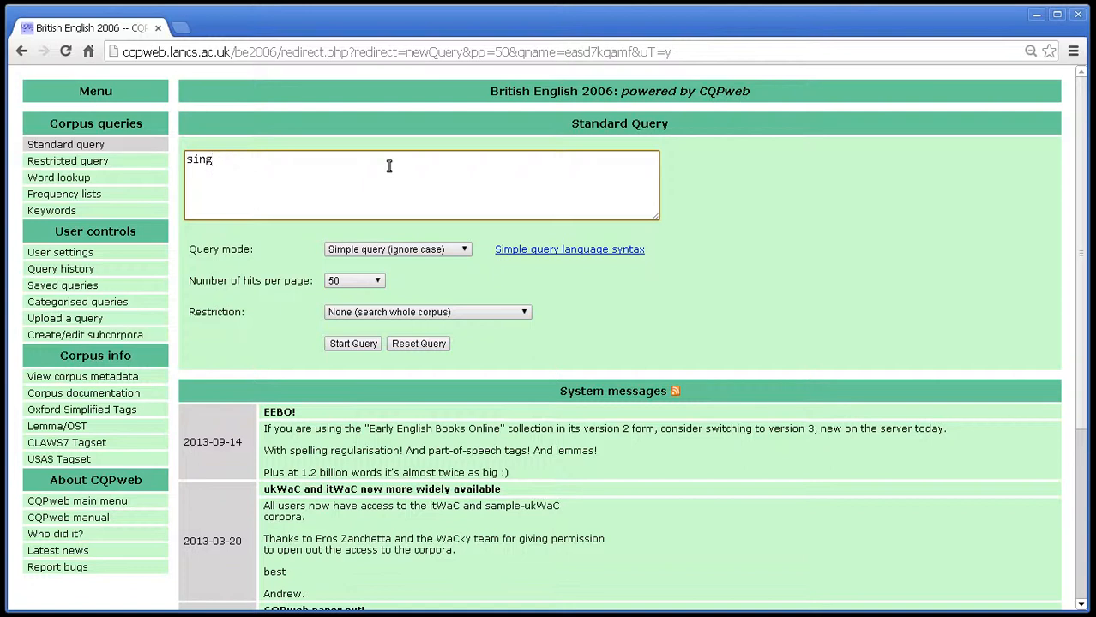
key(Left)
key(Left)
key(BackSpace)
text(?)
key(shift+Left)
key(Right)
click(355, 344)
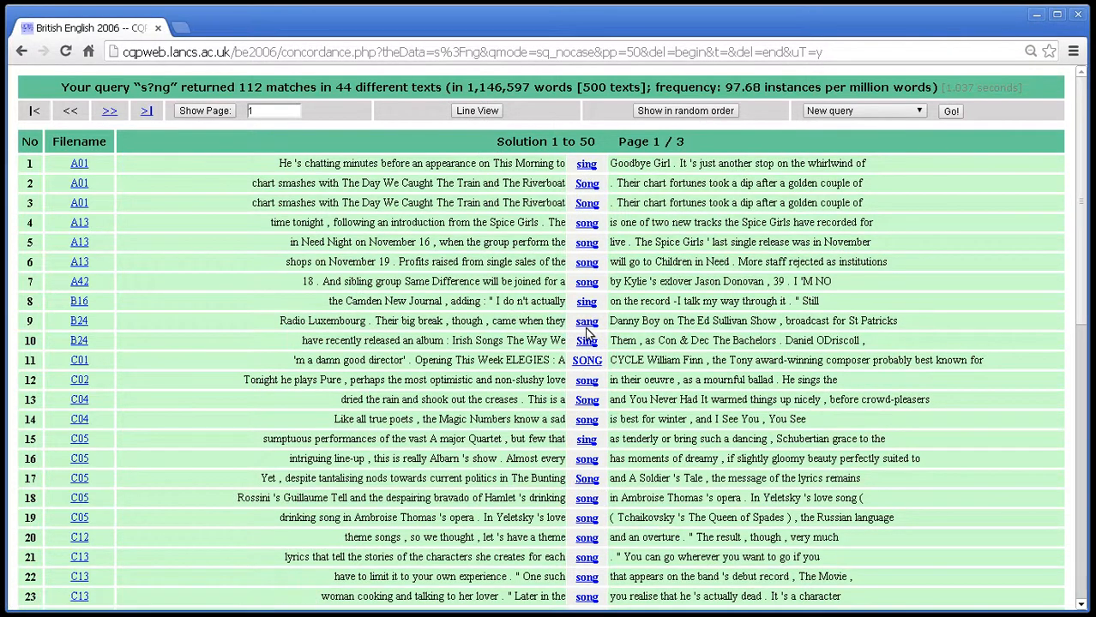
Look through the concordance lines for s?ng and open a new, empty query.
scroll(519, 333, down, 2)
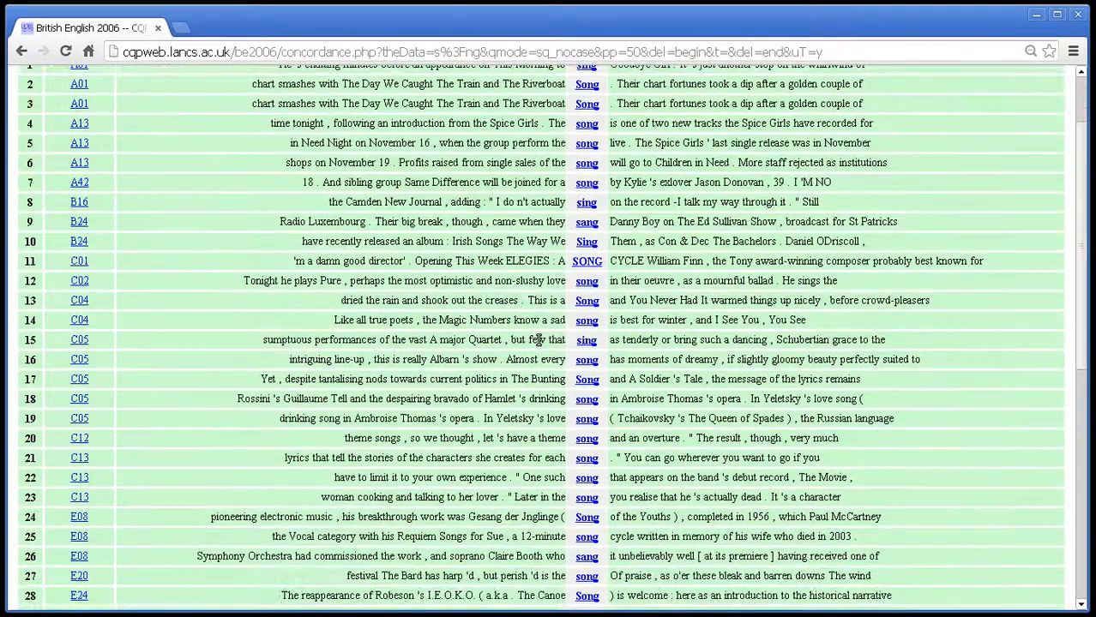
middle_click(533, 334)
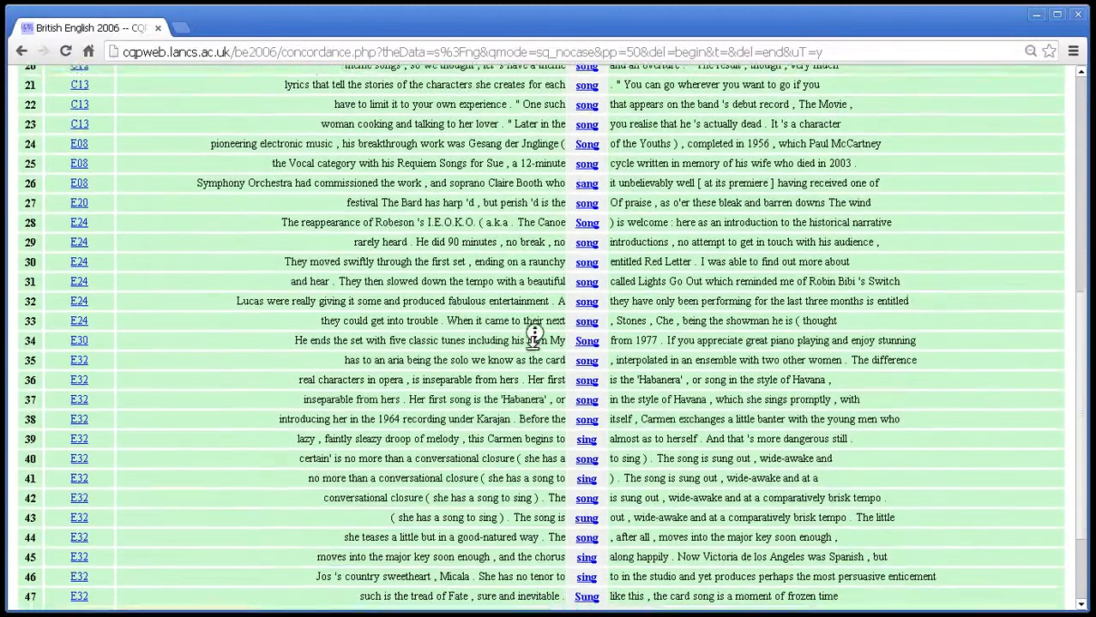
middle_click(532, 353)
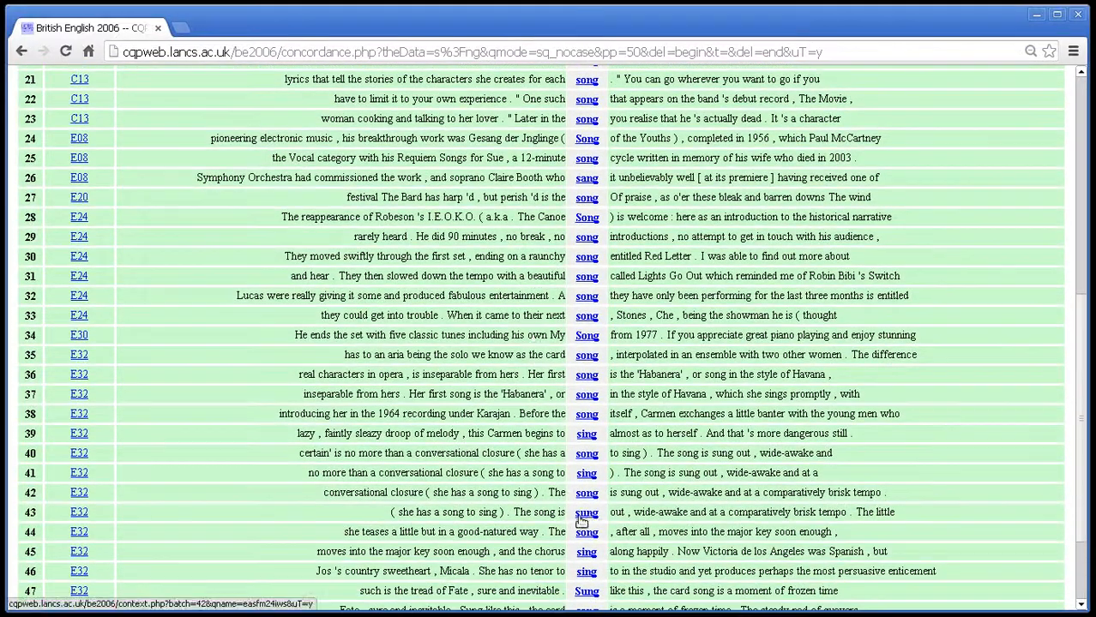
scroll(549, 493, up, 5)
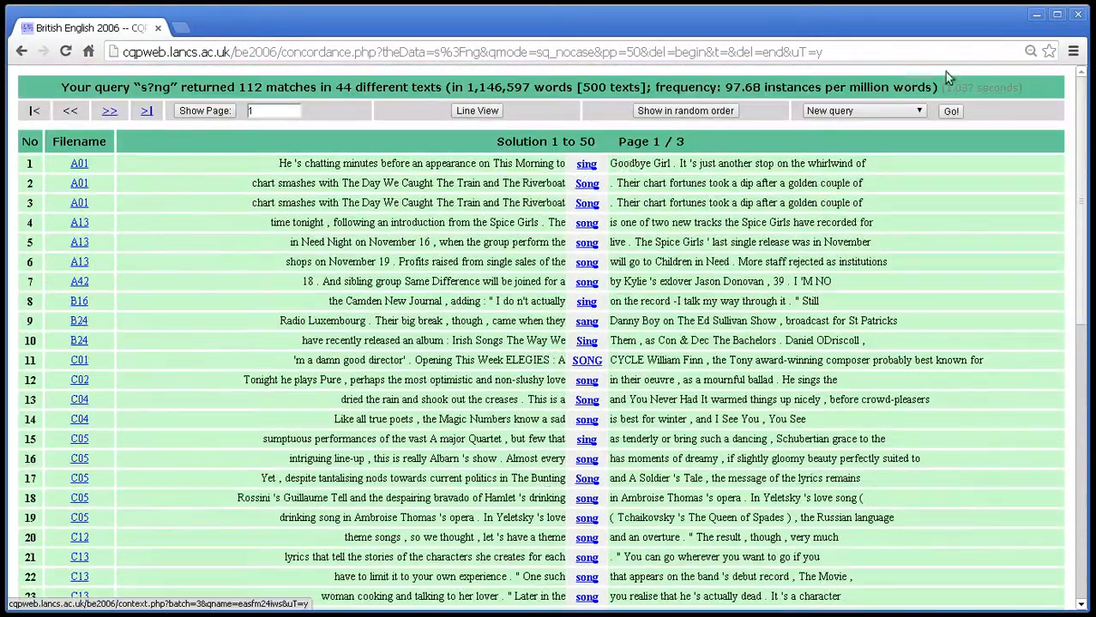
click(951, 111)
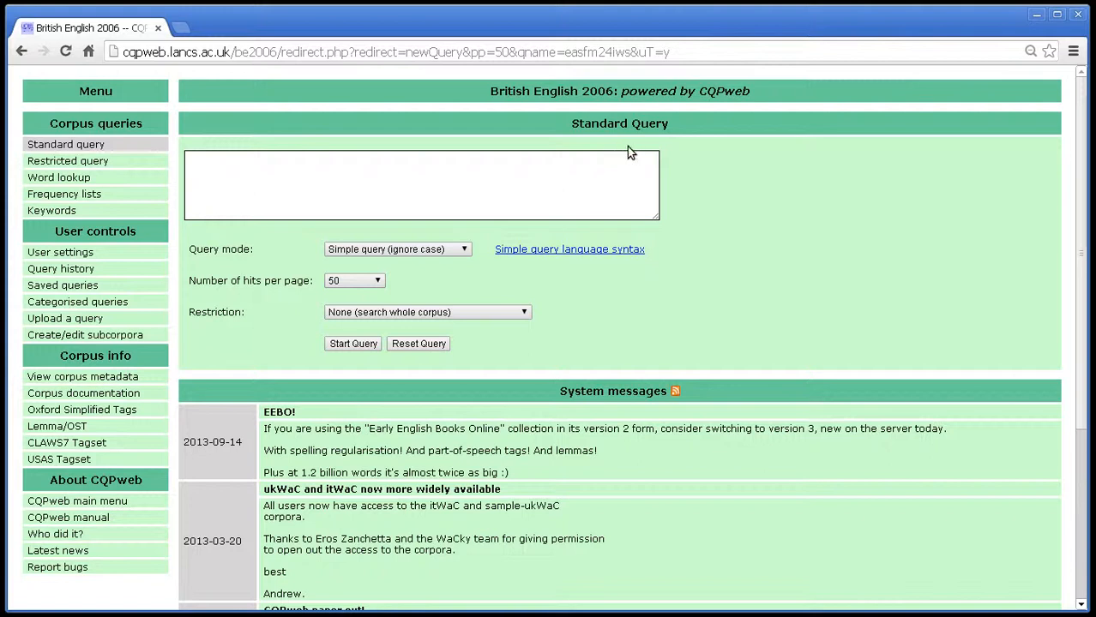
click(616, 164)
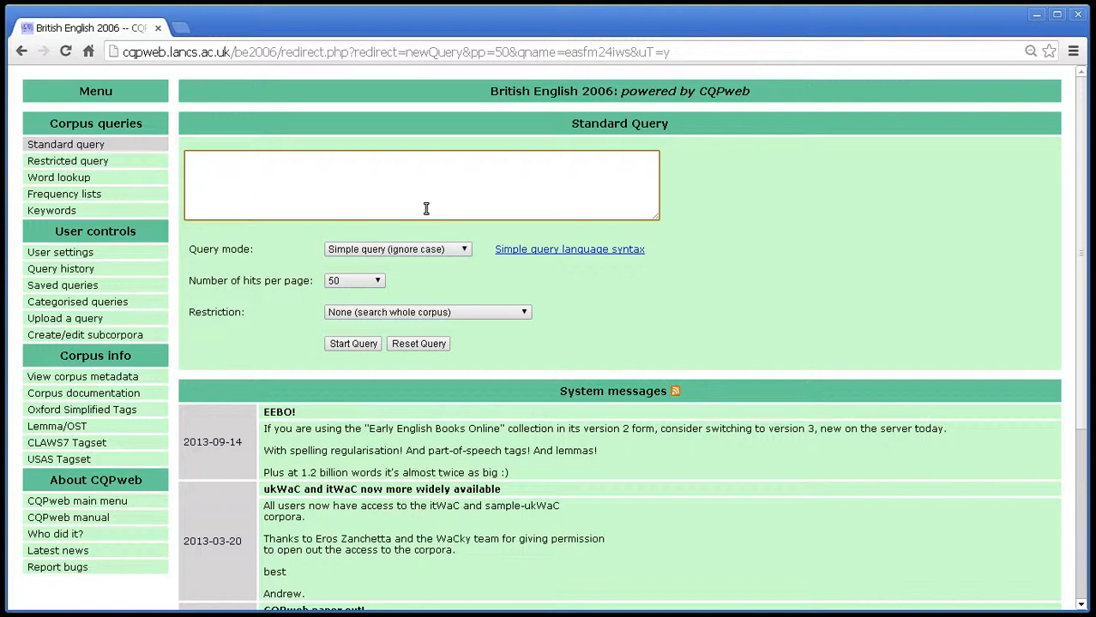
click(442, 250)
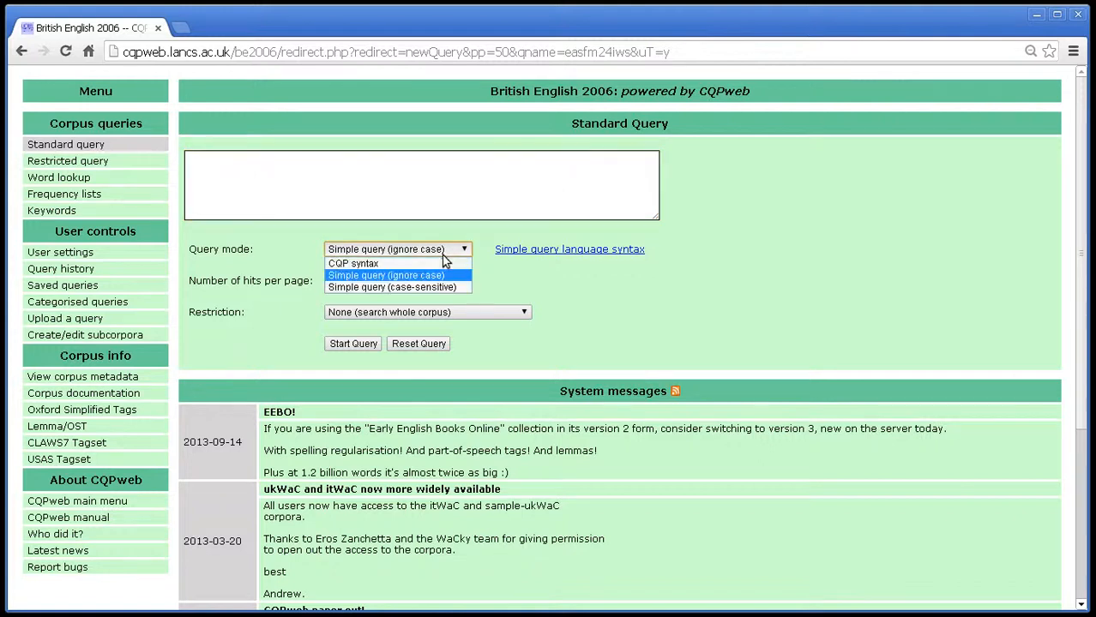
click(434, 262)
click(437, 253)
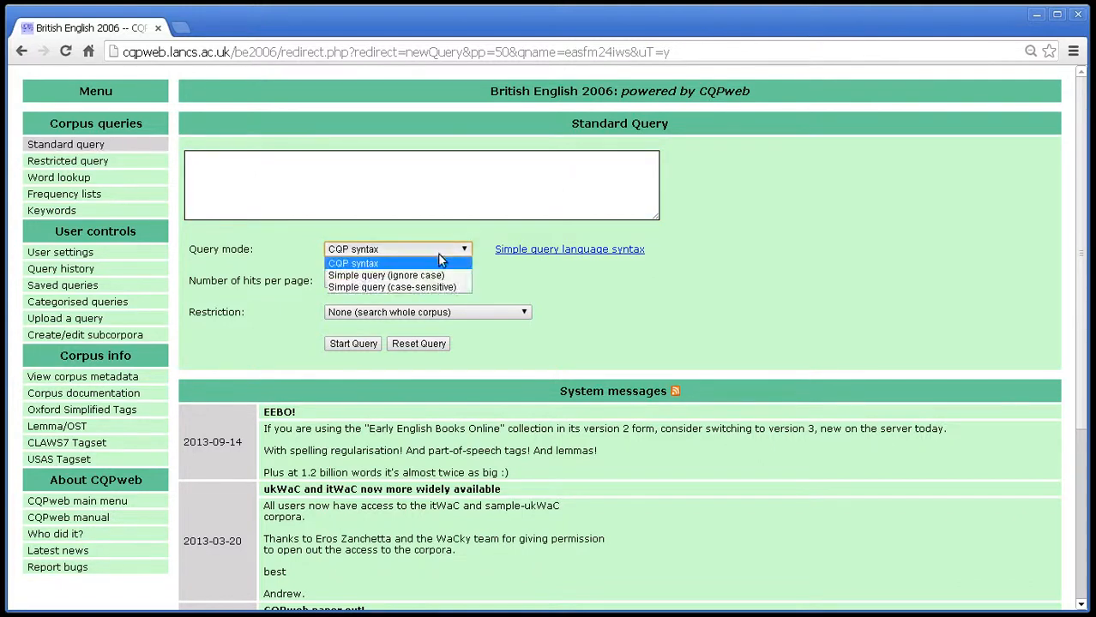
click(429, 274)
click(436, 272)
Write the note "? - single arbitrary character." in the query field and clear it again.
click(306, 216)
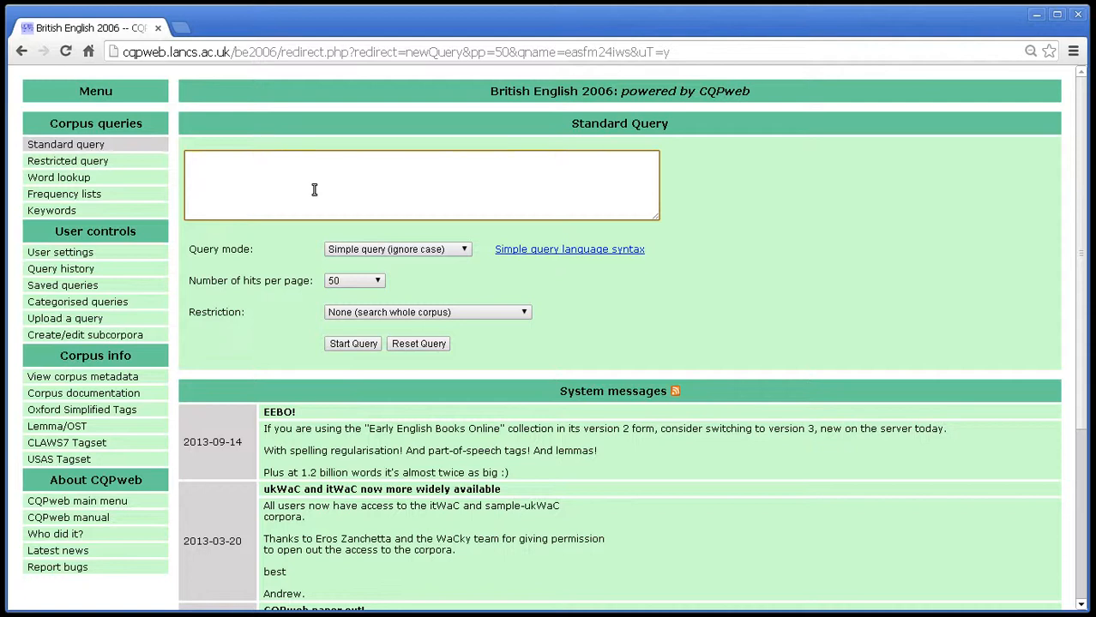
text(? - single arbitrary cha)
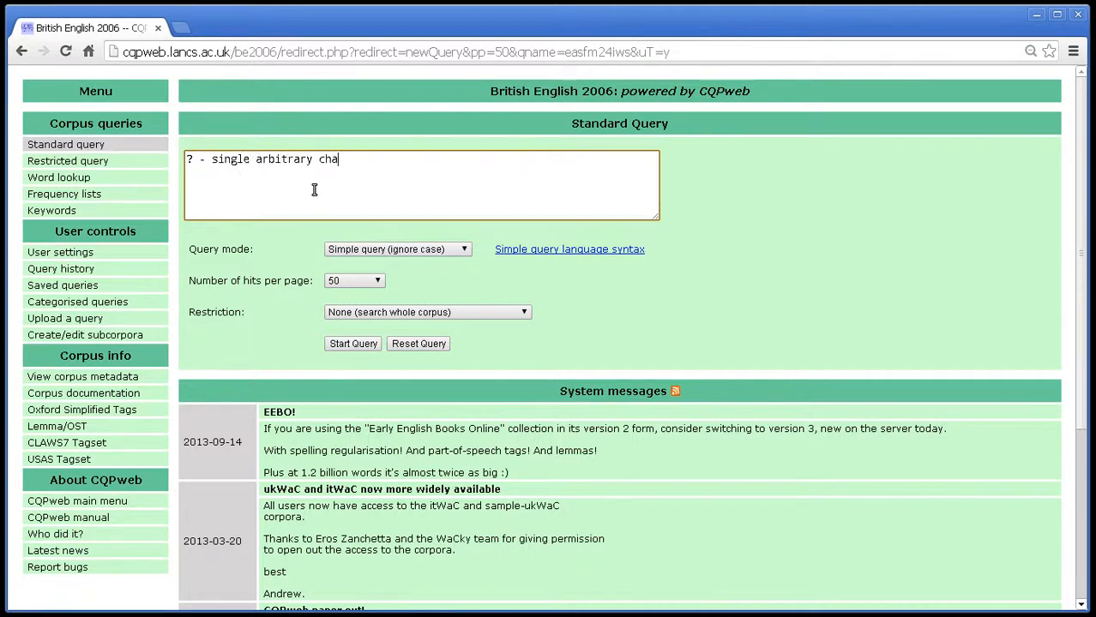
text(racter.)
drag(390, 163, 3, 136)
key(BackSpace)
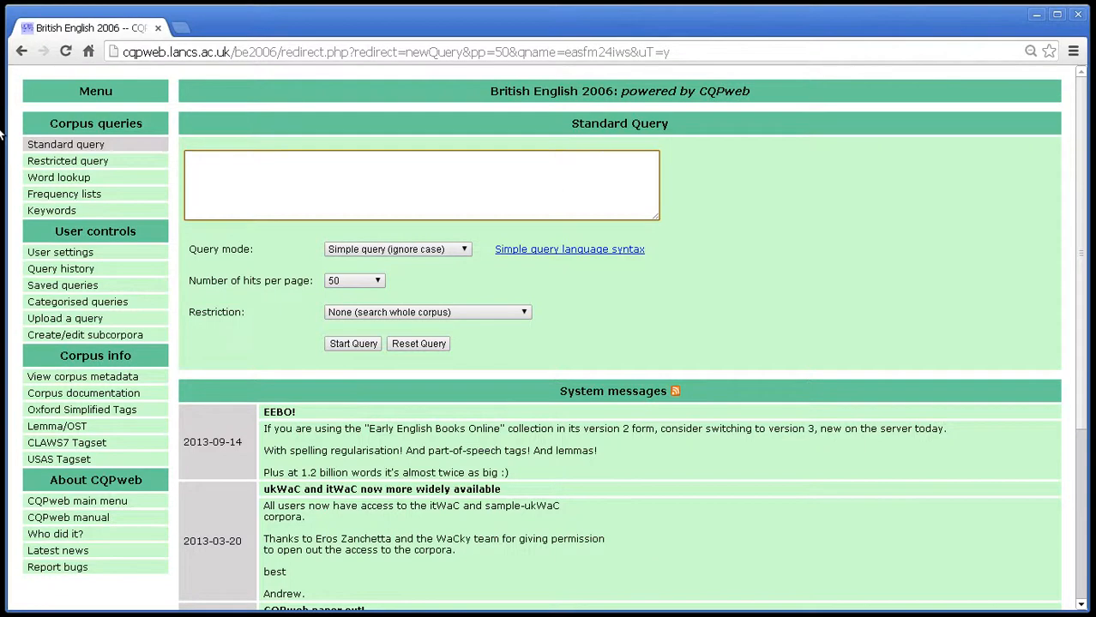
Write the note "* - zero or more characters" in the query field and erase its explanation.
text(*)
text(- zero or more characters)
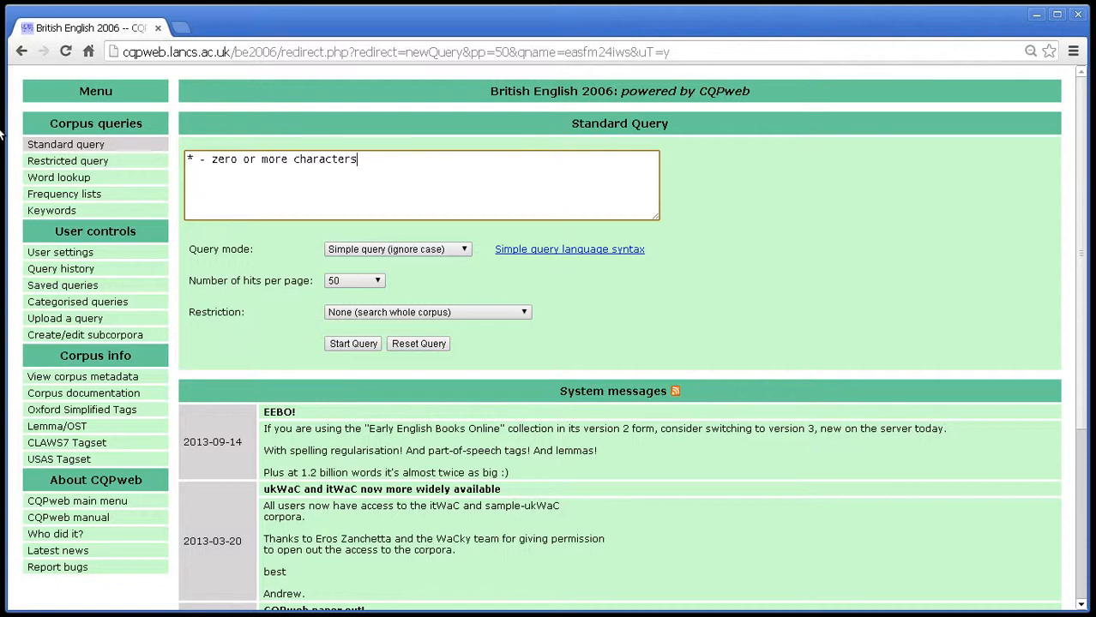
key(BackSpace)
key(BackSpace)
key(BackSpace)
key(BackSpace)
key(BackSpace)
key(BackSpace)
key(BackSpace)
key(BackSpace)
key(BackSpace)
key(BackSpace)
key(BackSpace)
key(BackSpace)
key(BackSpace)
key(BackSpace)
key(BackSpace)
key(BackSpace)
key(BackSpace)
key(BackSpace)
key(BackSpace)
key(BackSpace)
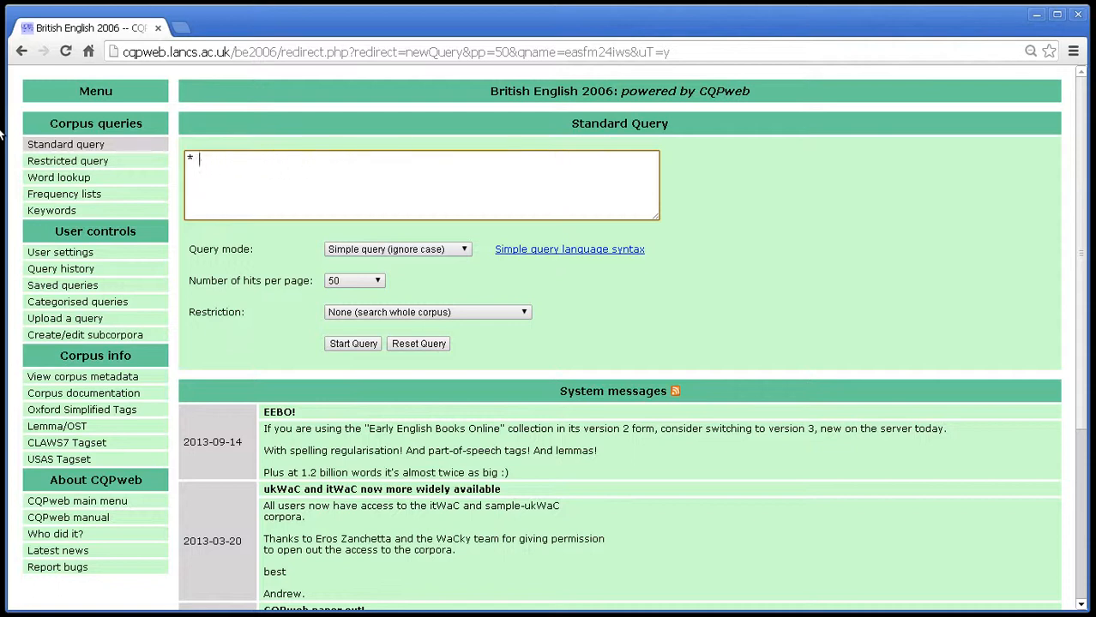
Run the query *ing to find all words ending in -ing.
text(*ing)
drag(193, 158, 188, 158)
click(189, 160)
click(377, 342)
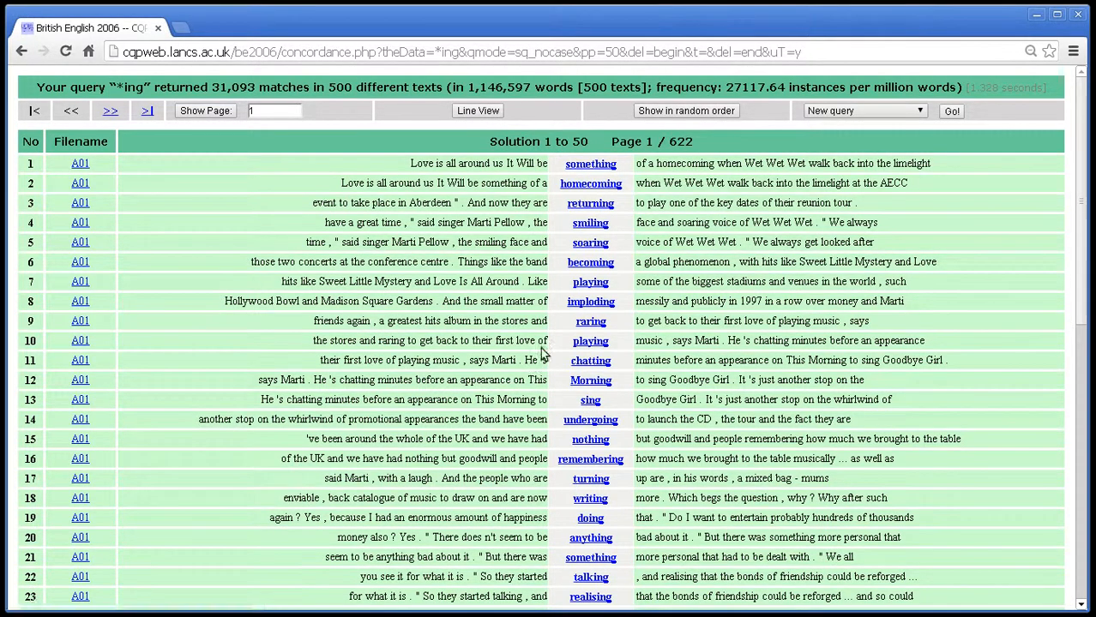
Look through the concordance lines for *ing and open a new query.
mouse_move(613, 187)
scroll(465, 471, down, 2)
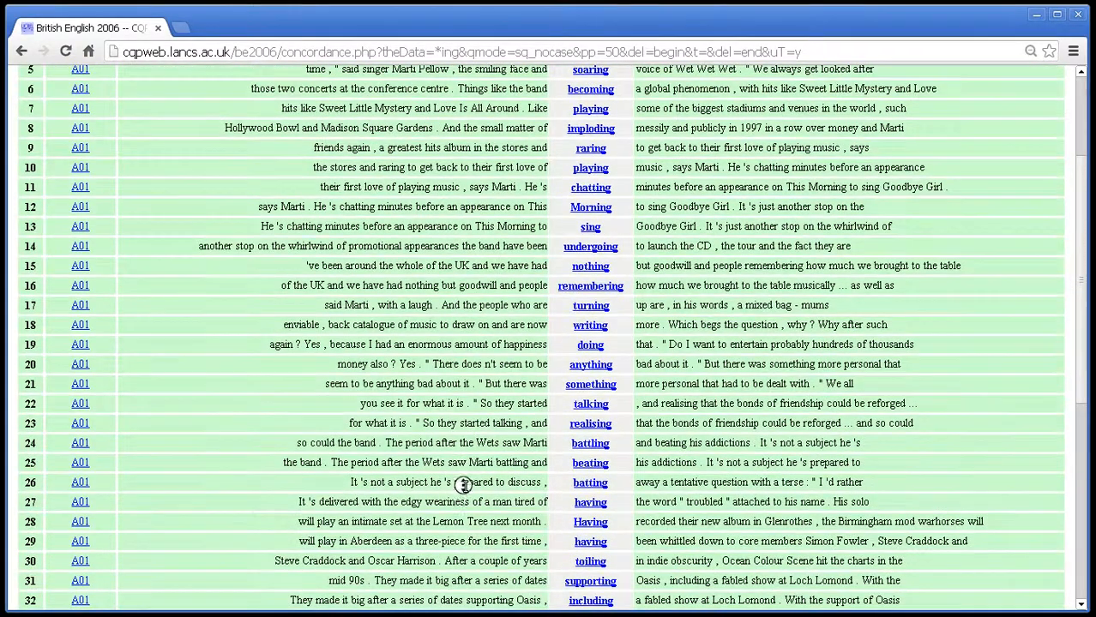
scroll(463, 487, down, 2)
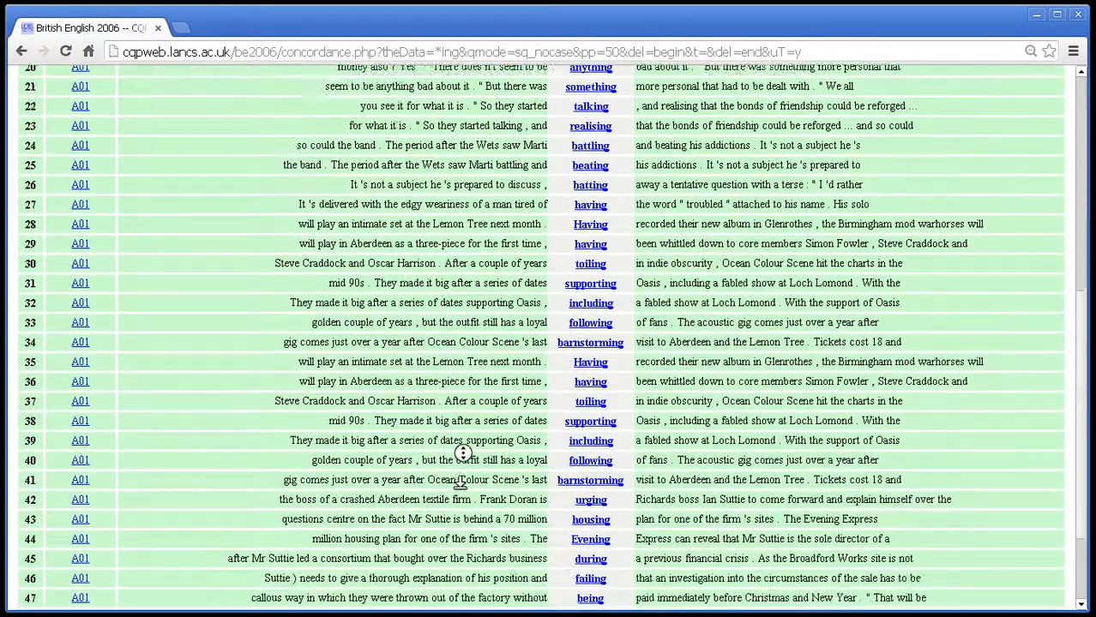
middle_click(449, 542)
scroll(449, 542, up, 10)
middle_click(464, 329)
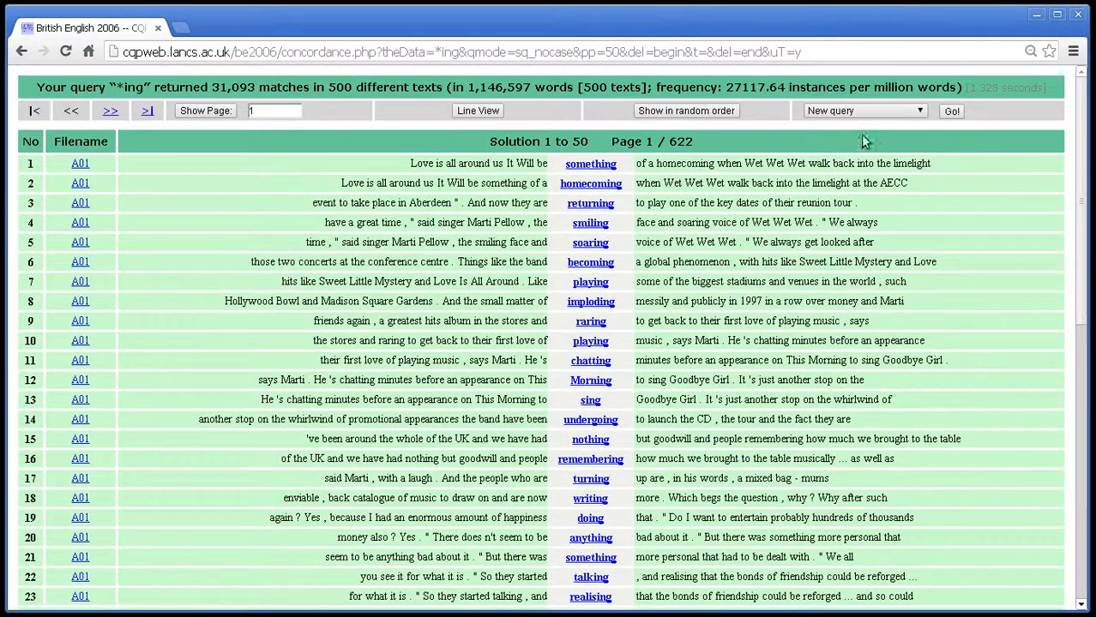
click(952, 114)
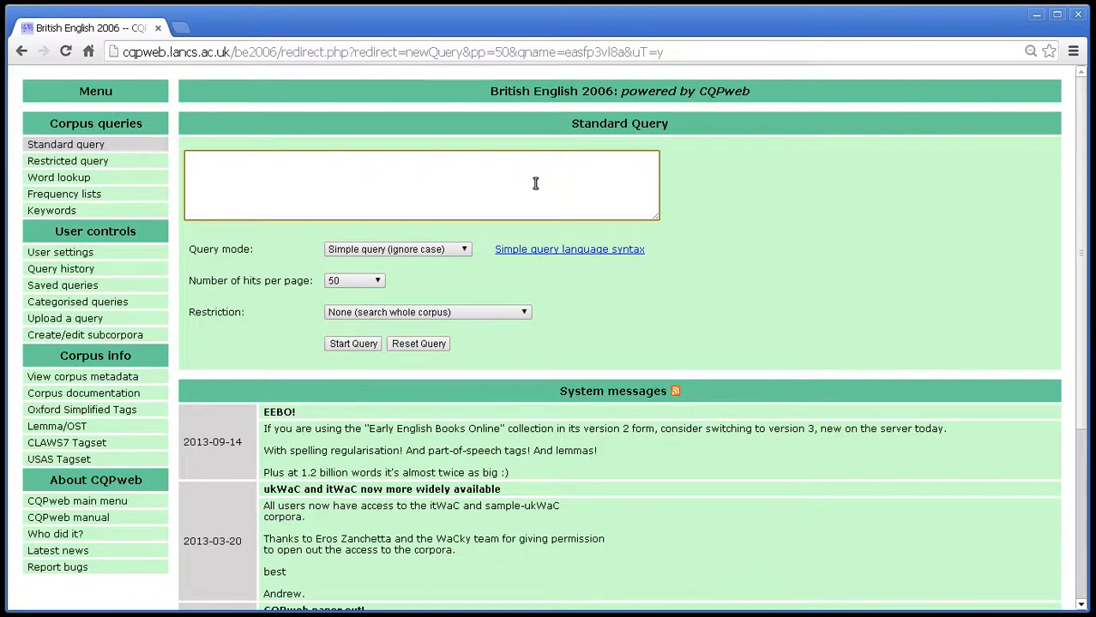
Enter the query *able and run it with case ignored on the whole corpus.
text(able)
key(Left)
key(shift+Right)
key(shift+Right)
key(shift+Right)
key(shift+Right)
key(Left)
key(shift+Left)
key(Right)
key(shift+Right)
key(Right)
key(shift+Right)
key(shift+Right)
key(shift+Right)
key(Right)
click(342, 345)
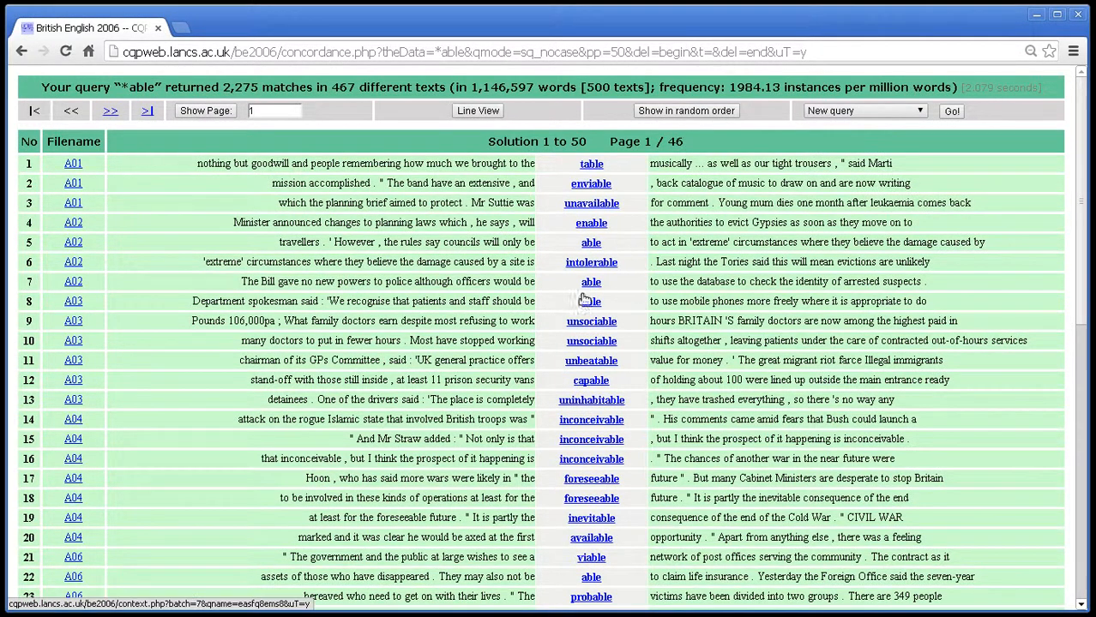
Check the matched words in the *able concordance and open a new query.
mouse_move(593, 302)
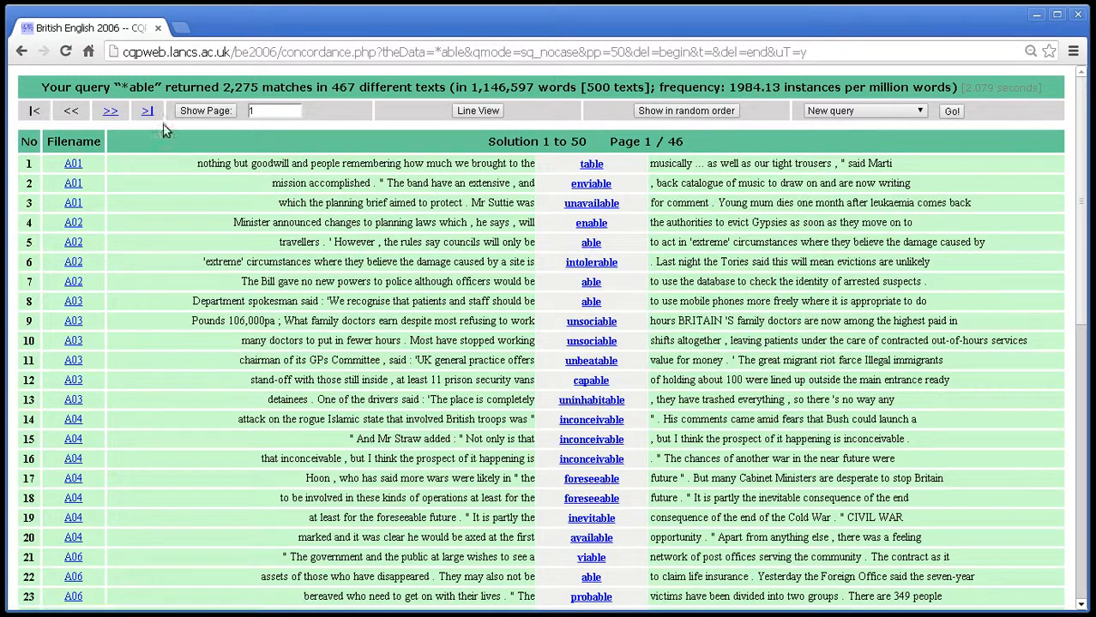
mouse_move(590, 165)
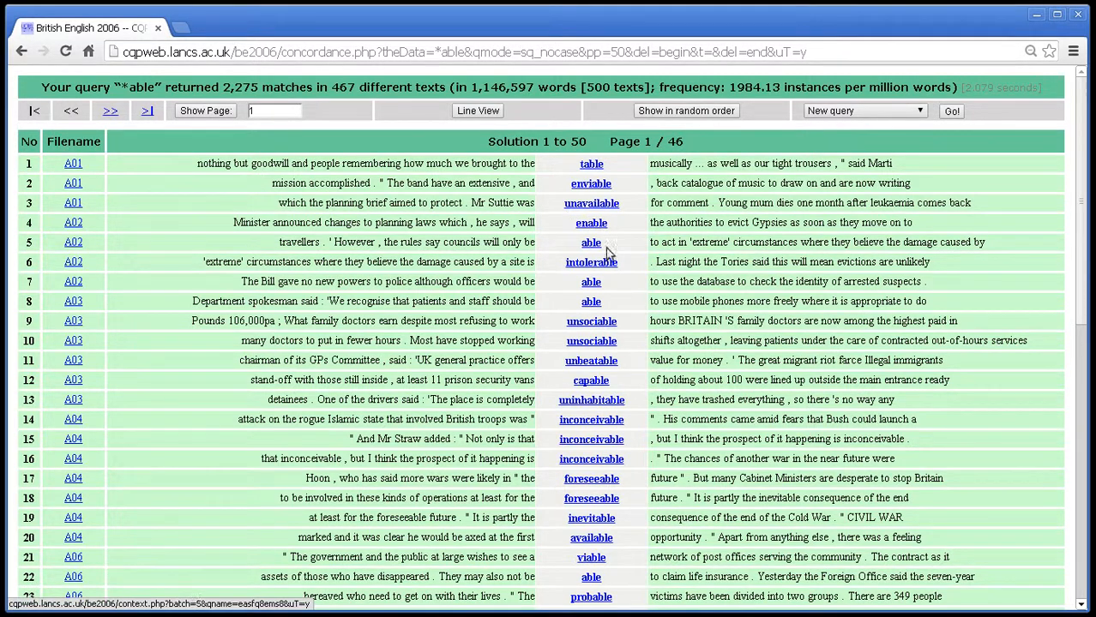
click(950, 113)
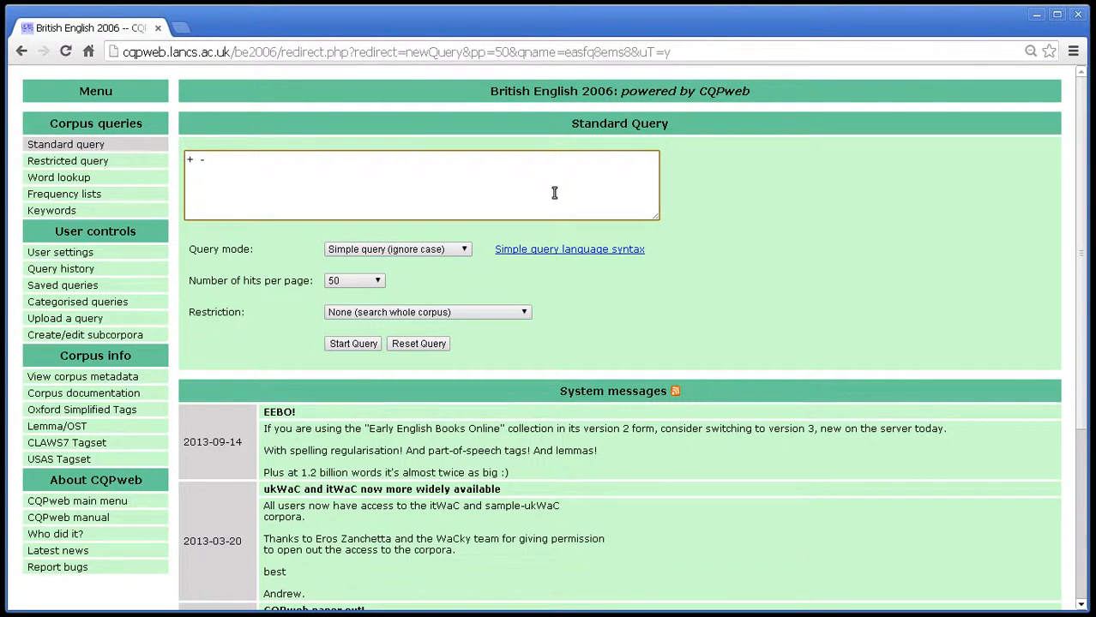
Complete the note "+ - one or more characters." in the query field and erase it.
text(one or more characters.)
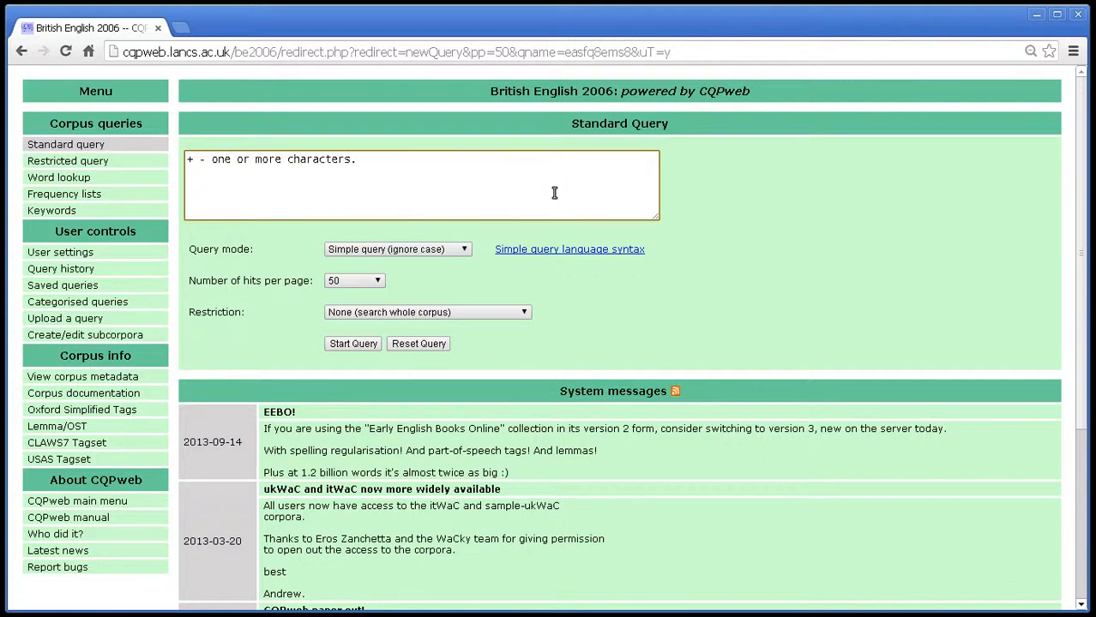
key(BackSpace)
key(BackSpace)
key(BackSpace)
key(BackSpace)
key(BackSpace)
key(BackSpace)
key(BackSpace)
key(BackSpace)
key(BackSpace)
key(BackSpace)
key(BackSpace)
key(BackSpace)
key(BackSpace)
key(BackSpace)
key(BackSpace)
key(BackSpace)
key(BackSpace)
key(BackSpace)
key(BackSpace)
key(BackSpace)
List the wildcards ?, * and + on separate lines in the query field and highlight each one.
text(?)
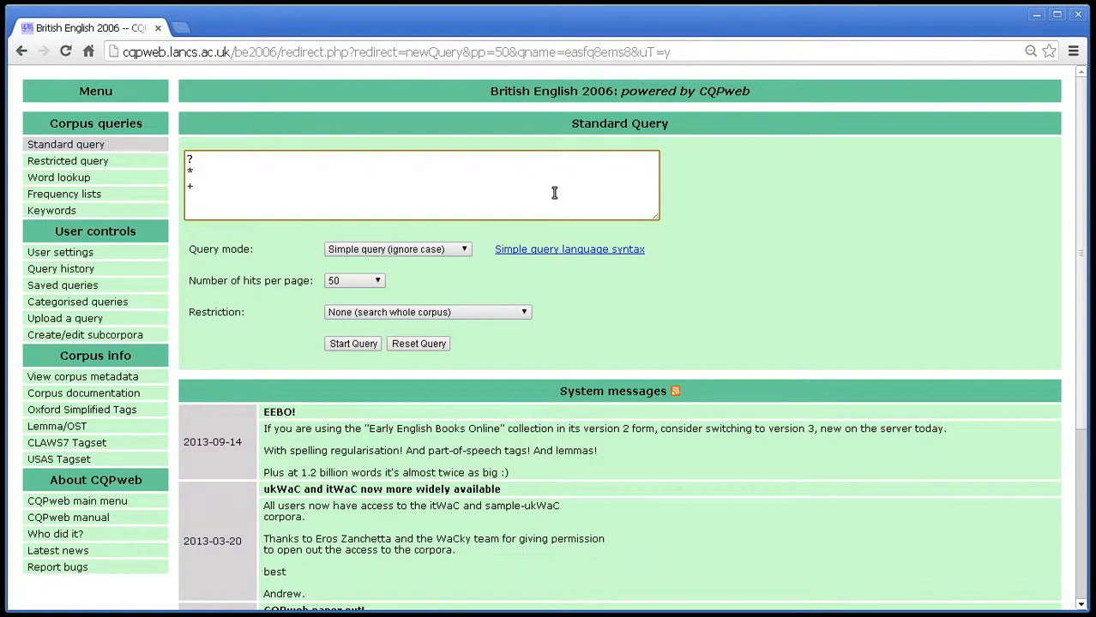
drag(197, 171, 185, 171)
click(211, 186)
drag(194, 186, 183, 186)
click(202, 186)
drag(196, 159, 130, 145)
click(201, 181)
drag(196, 187, 189, 186)
click(238, 195)
Replace the wildcard list with the query +able and run it.
drag(239, 194, 169, 150)
text(?)
text(able)
drag(184, 161, 197, 170)
click(335, 203)
click(341, 343)
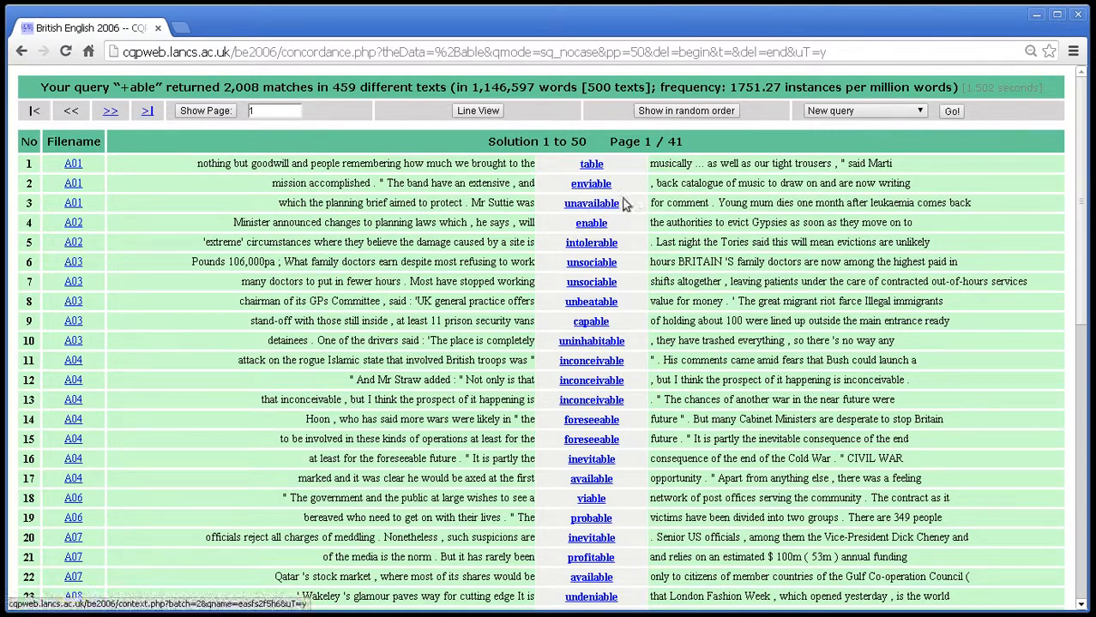
Look through the matched words in the +able concordance and open a new, empty query.
middle_click(671, 198)
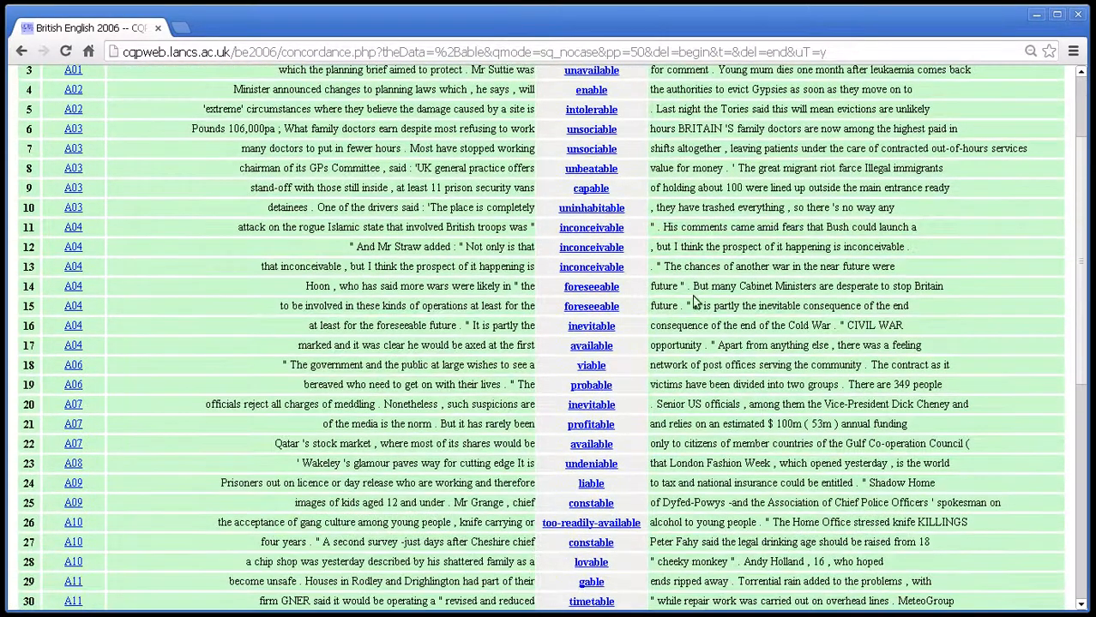
middle_click(697, 437)
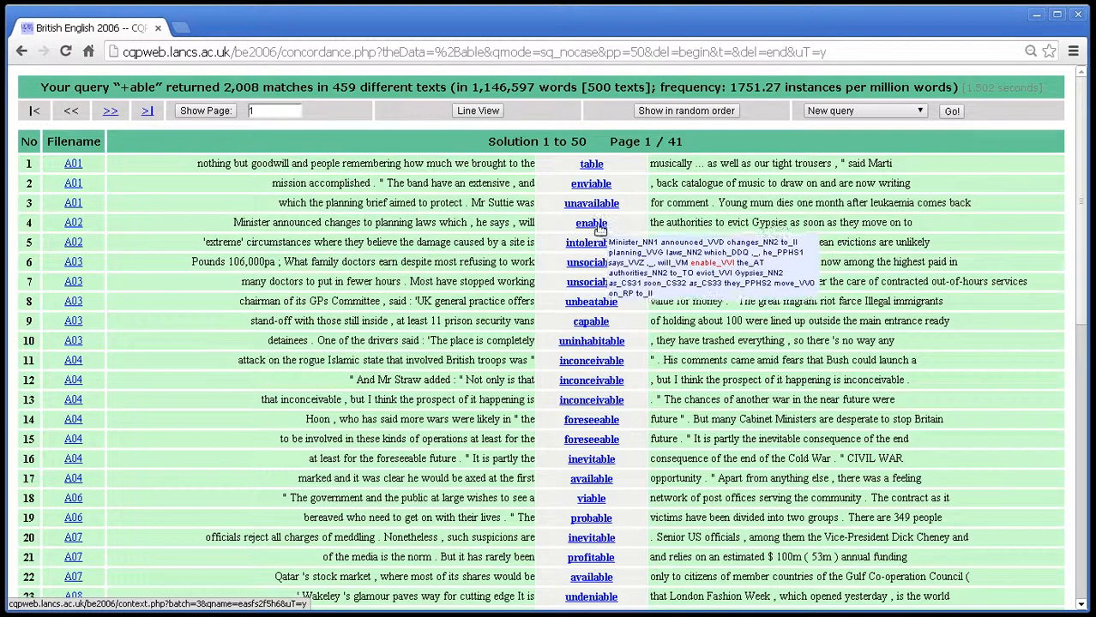
mouse_move(592, 228)
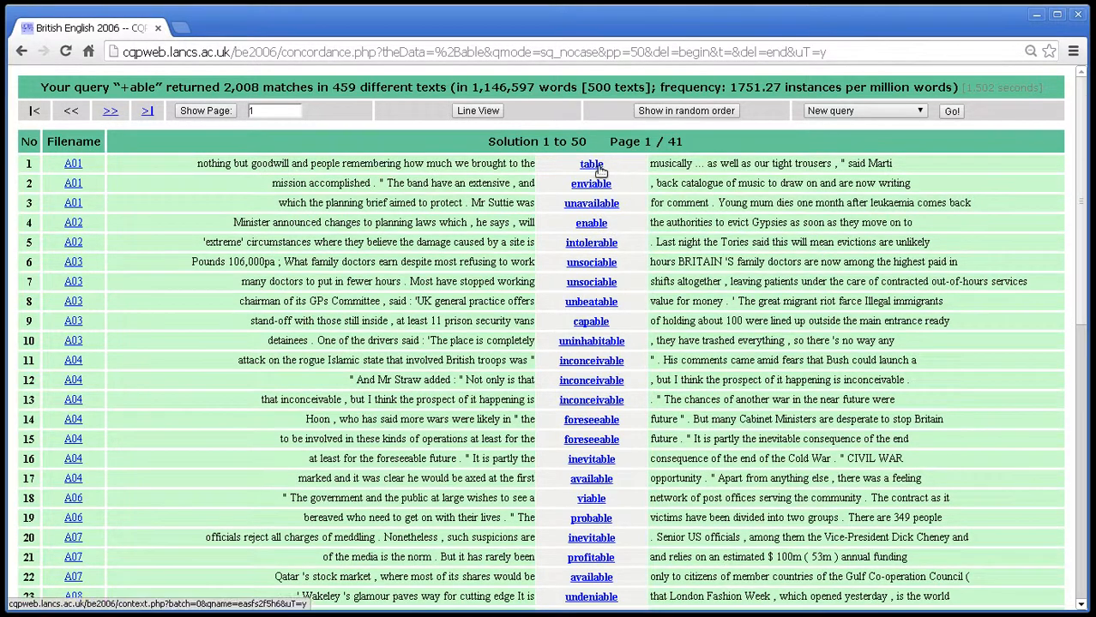
mouse_move(589, 172)
click(946, 114)
click(545, 183)
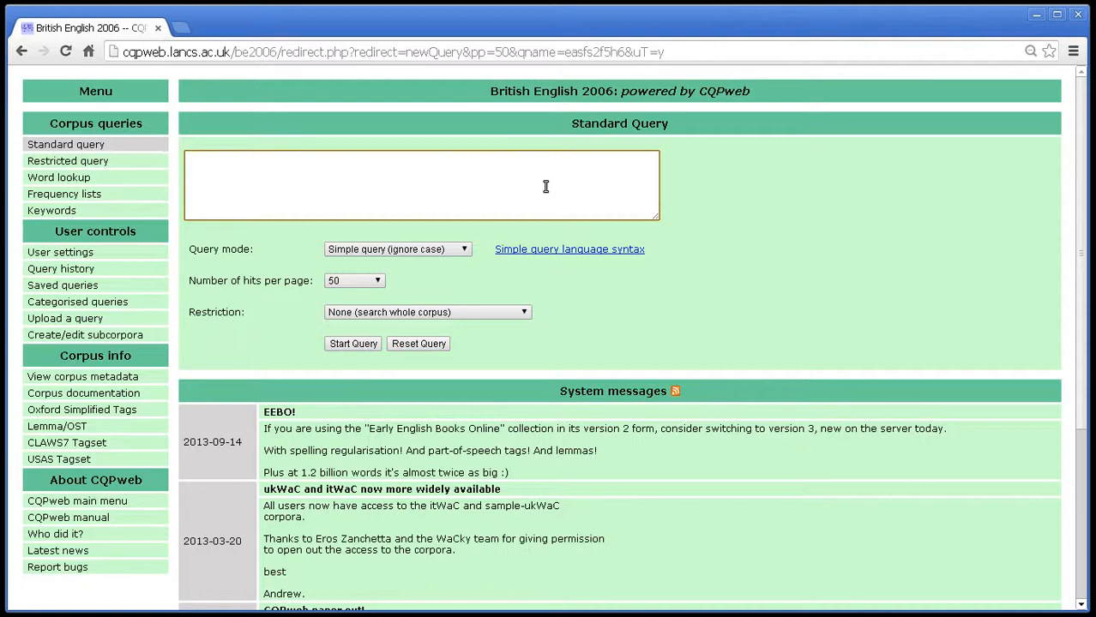
Run the query ??*able to find -able words with at least two preceding characters.
text(?)
text(?*able)
drag(186, 159, 200, 158)
click(196, 158)
click(247, 152)
click(348, 343)
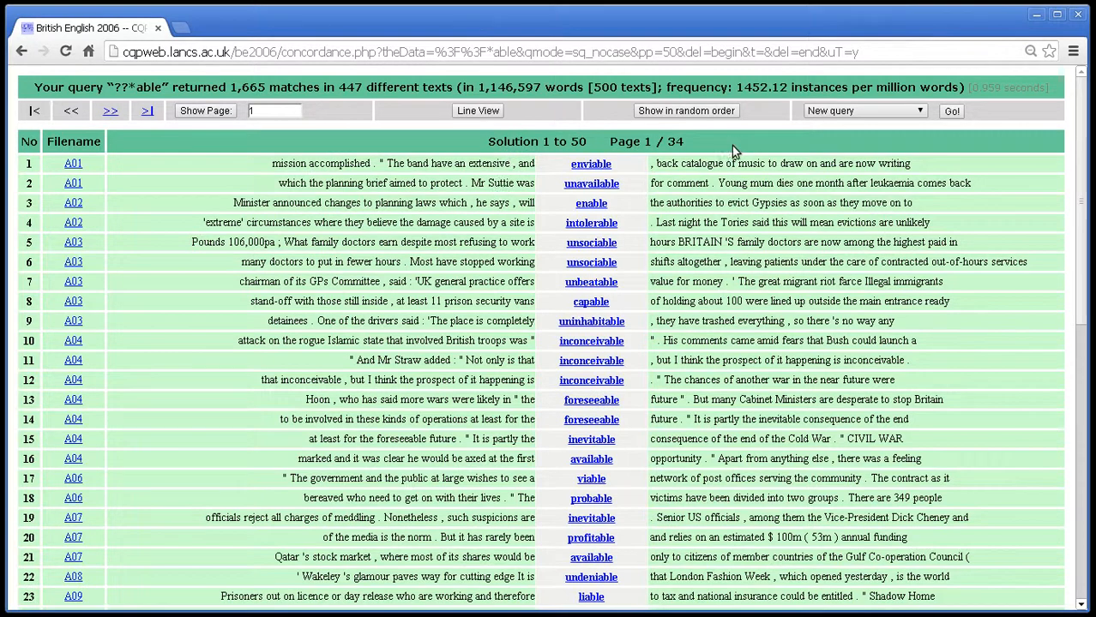
Open a new query and list ??* and ?+ on separate lines, each annotated with "2 or more".
click(951, 112)
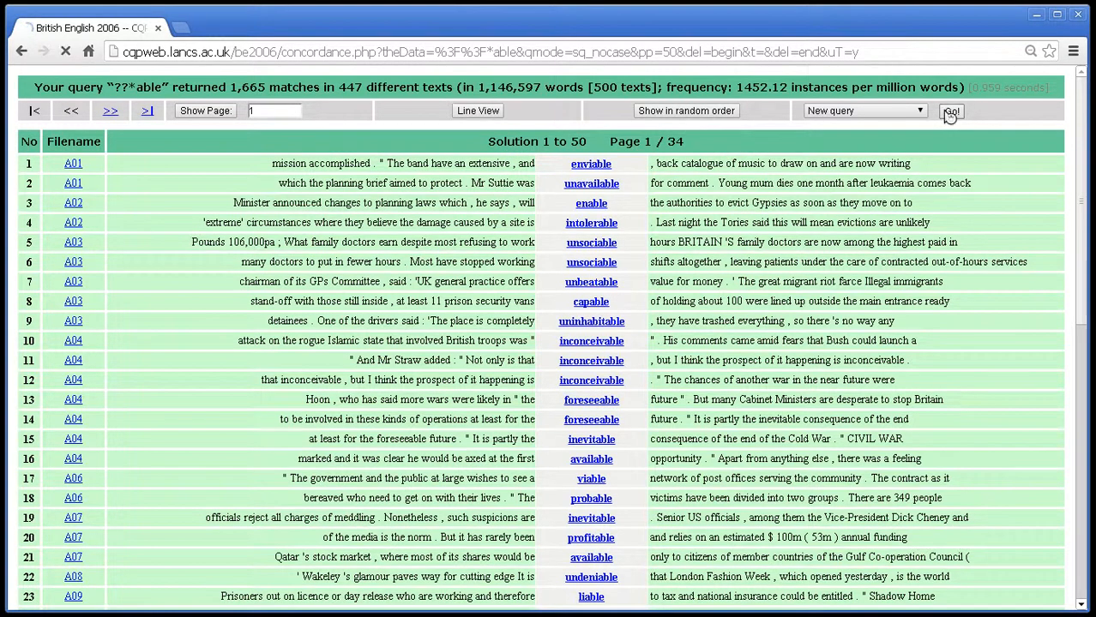
text(??*)
key(Return)
text(?+)
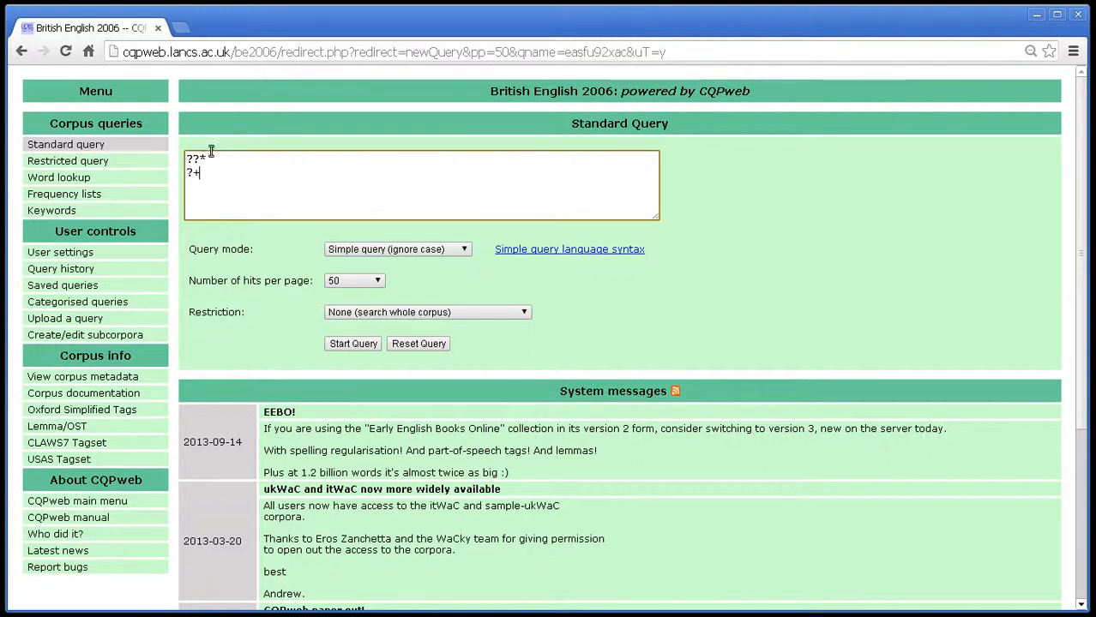
drag(190, 159, 209, 159)
click(208, 160)
text(2 or more)
click(217, 160)
click(195, 174)
key(Right)
key(BackSpace)
text(2 or more)
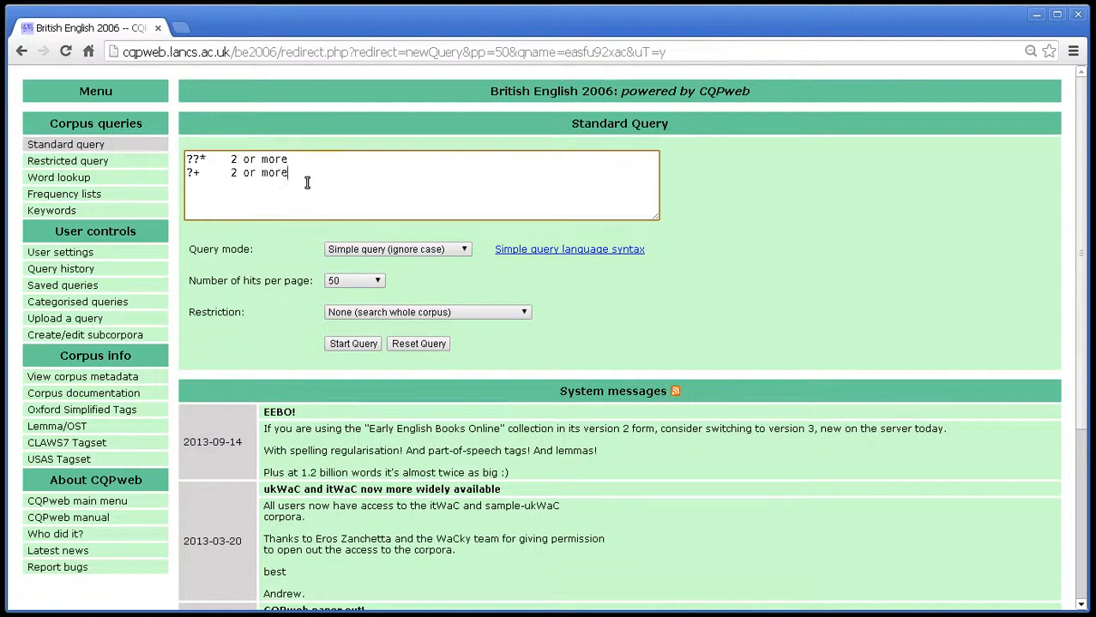
Replace the annotated wildcard list with the query ?+able and run it.
drag(306, 181, 59, 105)
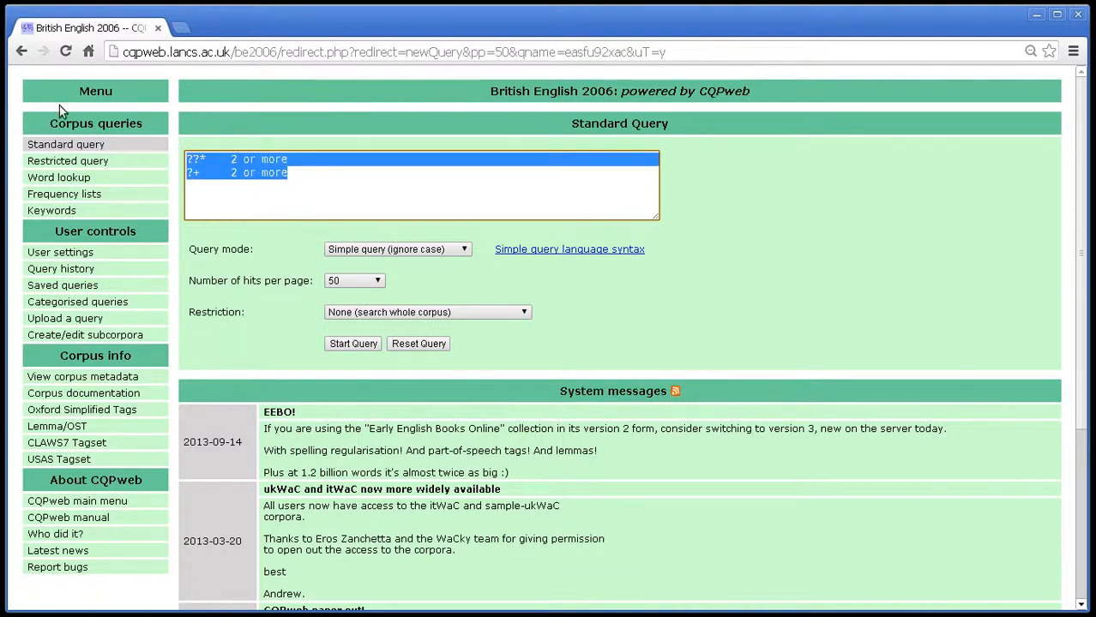
text(?+able)
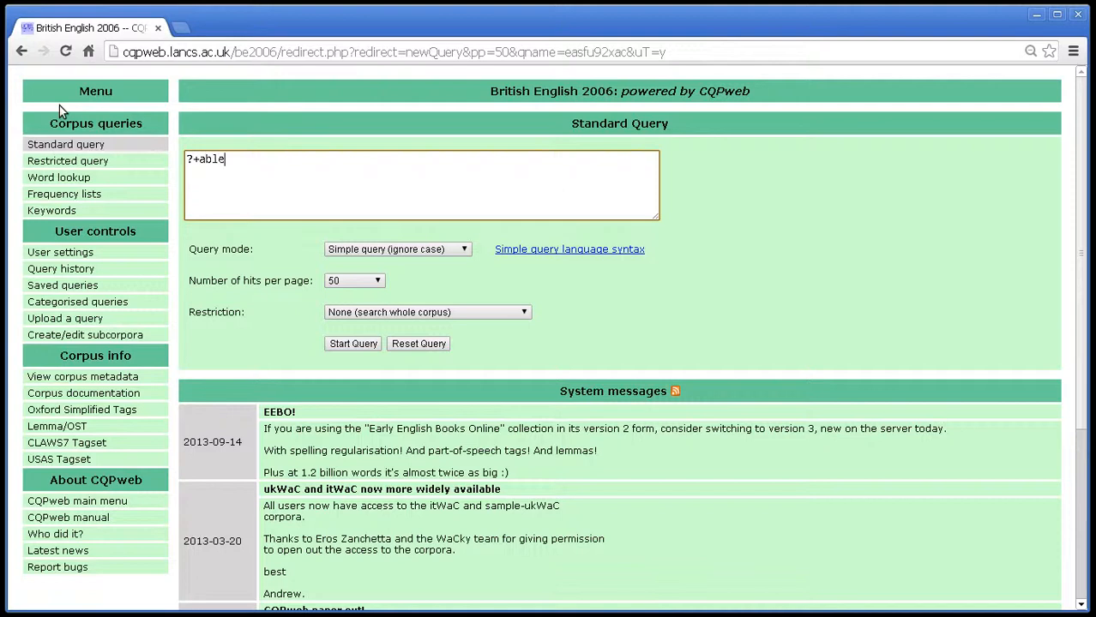
click(337, 350)
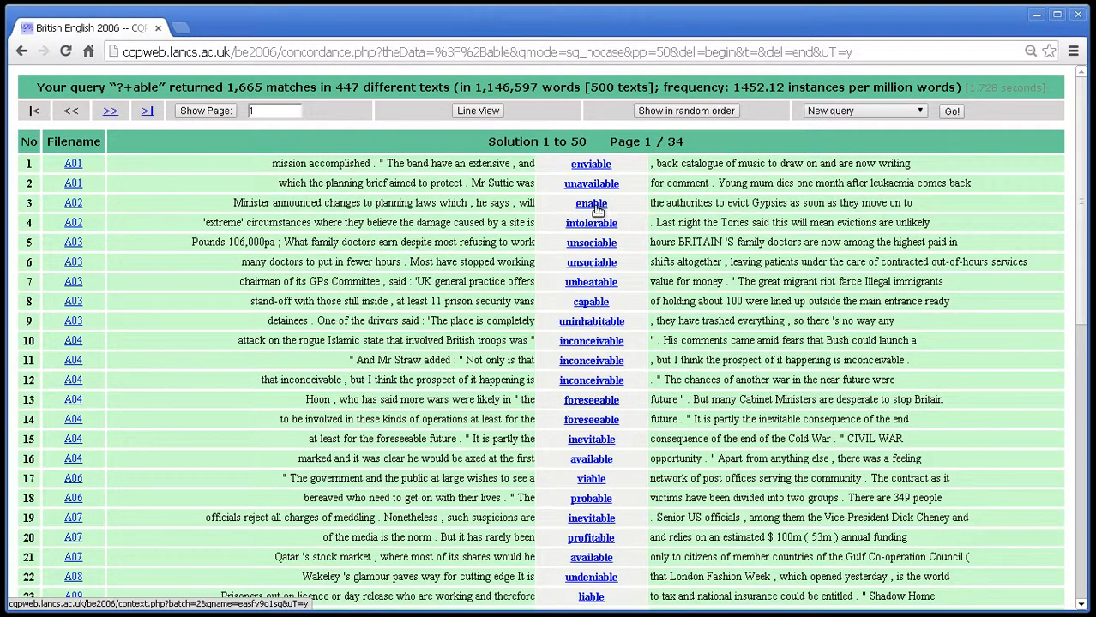
Open a new query and enter ???*able and ??+able on separate lines.
click(911, 112)
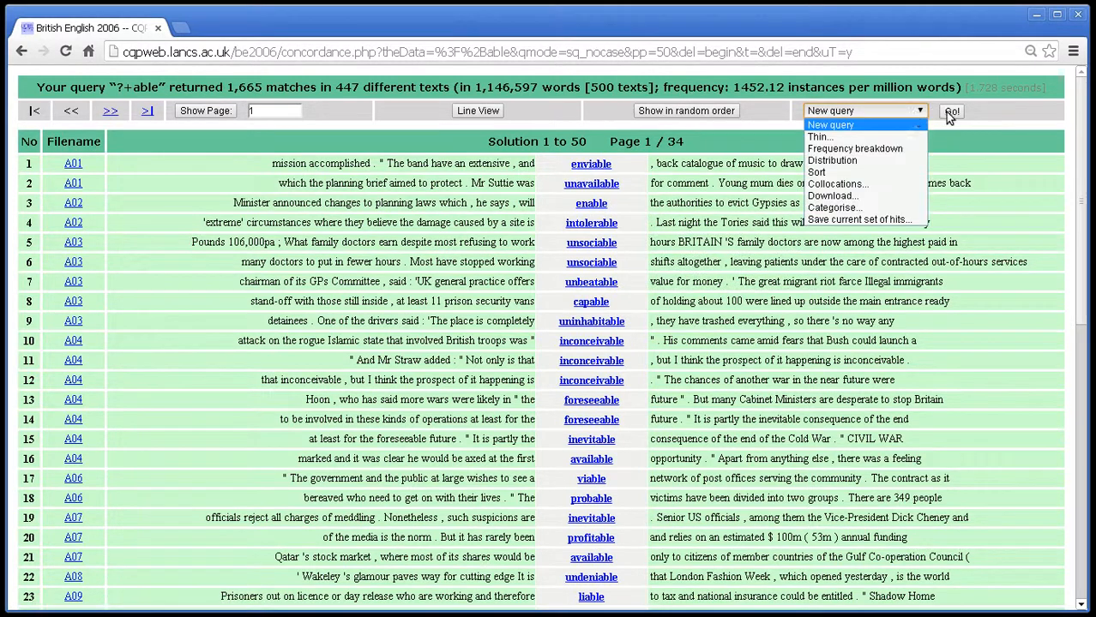
click(950, 114)
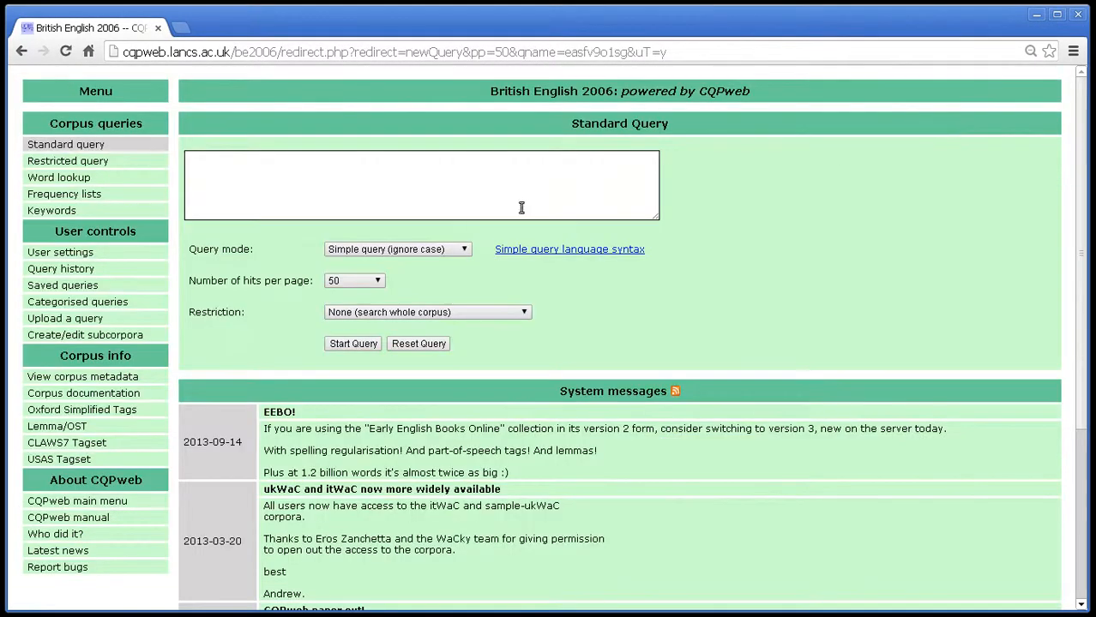
click(477, 201)
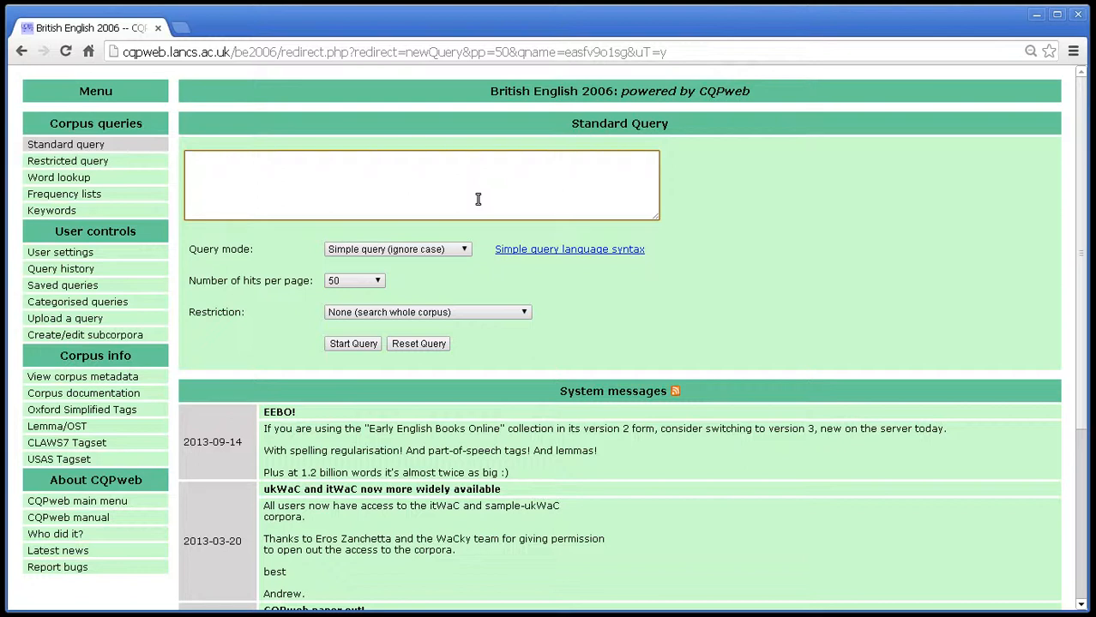
text(??*able)
key(Return)
text(?)
key(Down)
text(??+able)
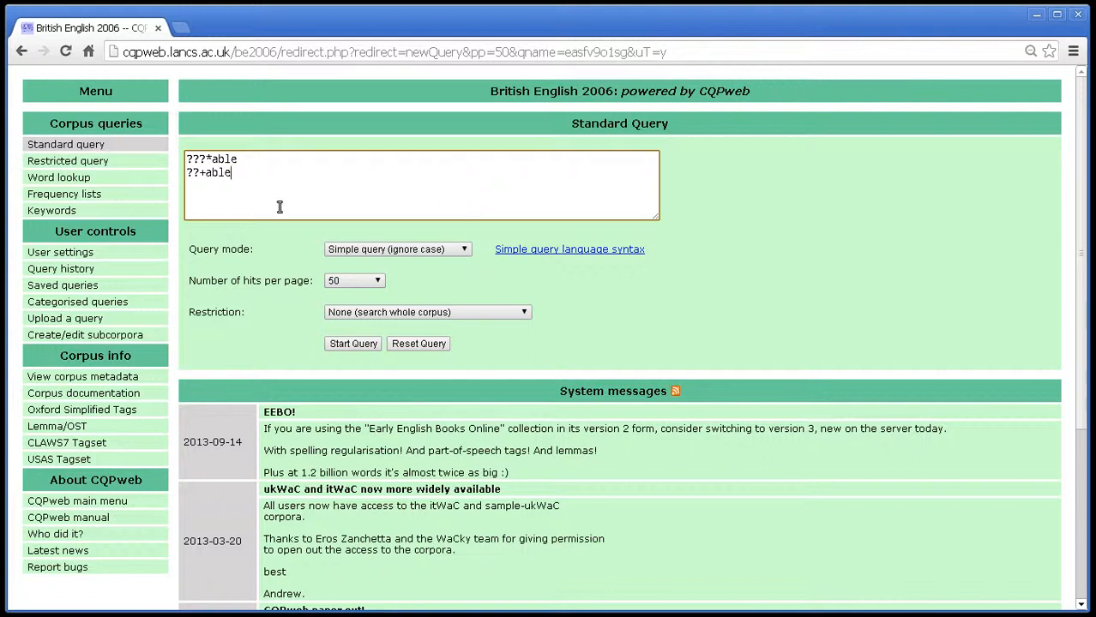
Remove the ??+able line and run the query ???*able.
drag(282, 170, 285, 160)
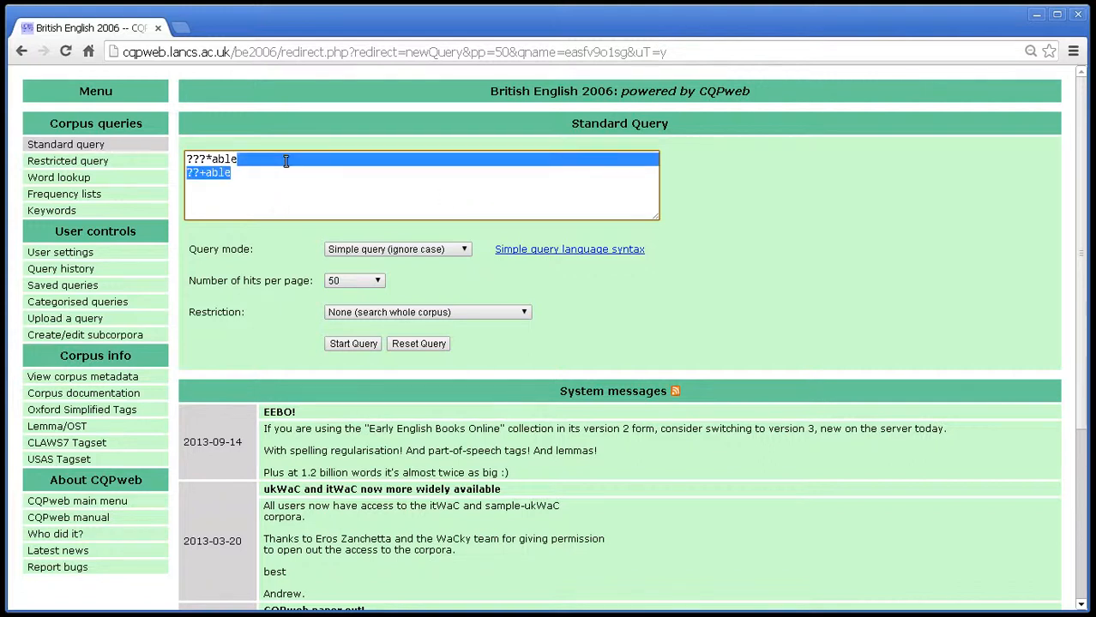
key(BackSpace)
click(348, 344)
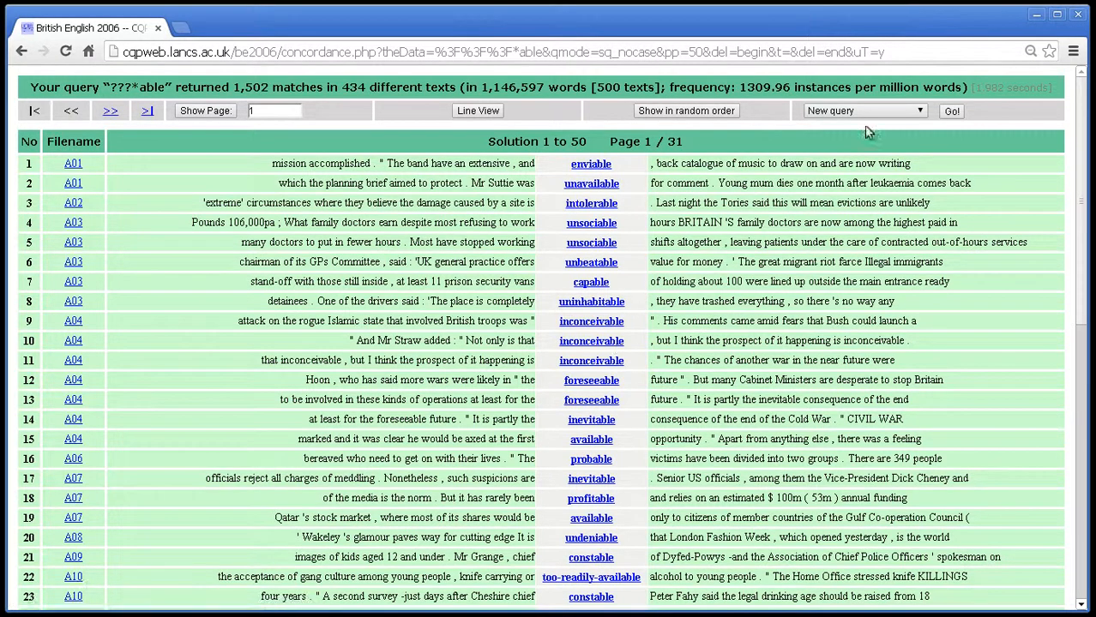
Open a new query, enter the wildcards ? * + on one line, and highlight them.
click(947, 114)
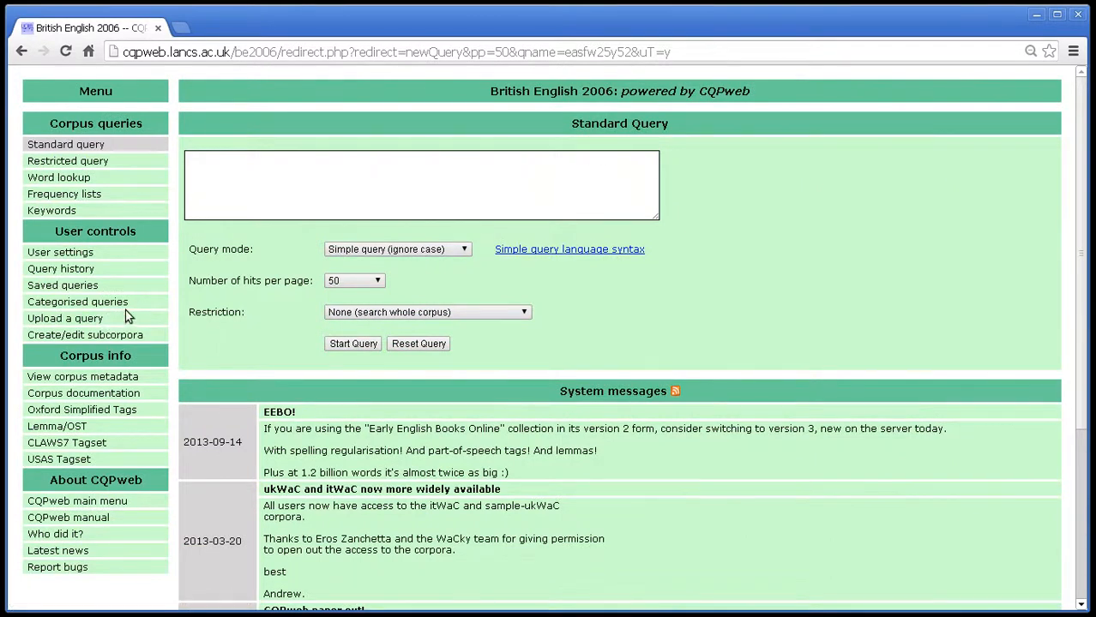
click(353, 185)
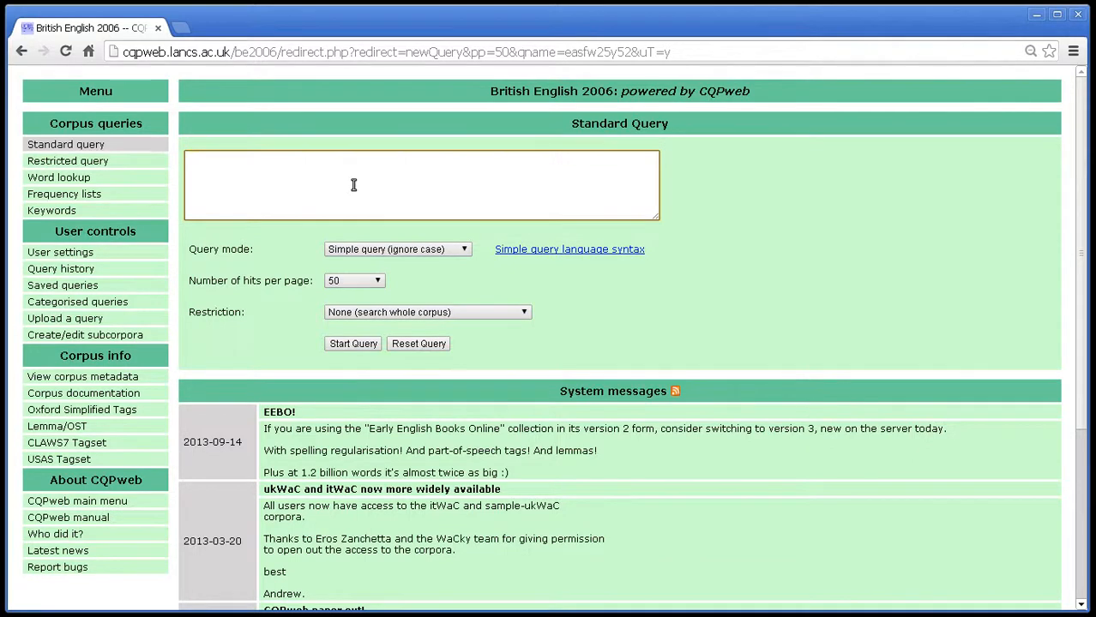
text(? * +)
drag(219, 160, 163, 159)
click(204, 169)
drag(190, 162, 226, 162)
click(229, 160)
Delete the * and + wildcards and run the query with only ?
drag(223, 161, 195, 163)
key(BackSpace)
click(347, 343)
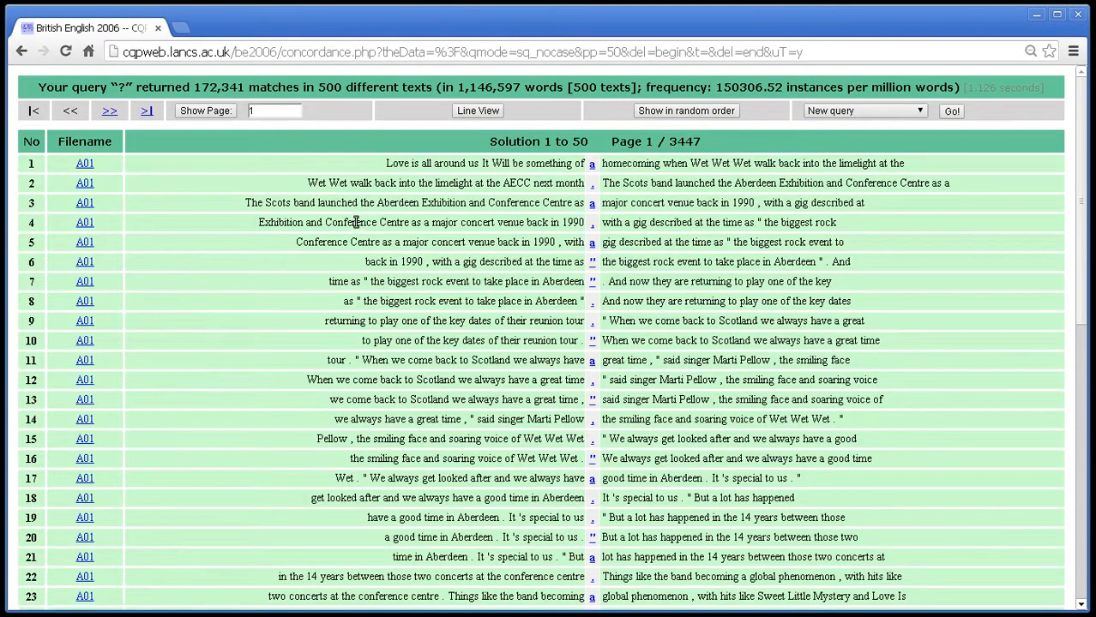
Look through the single-character matches on the first two pages of the ? concordance.
middle_click(479, 388)
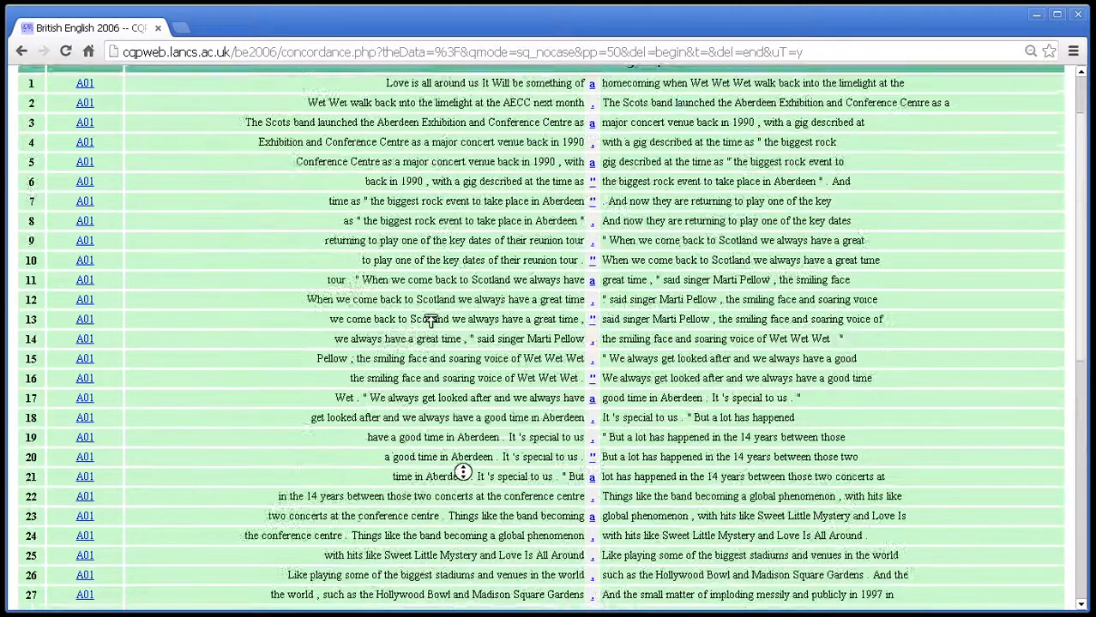
middle_click(432, 318)
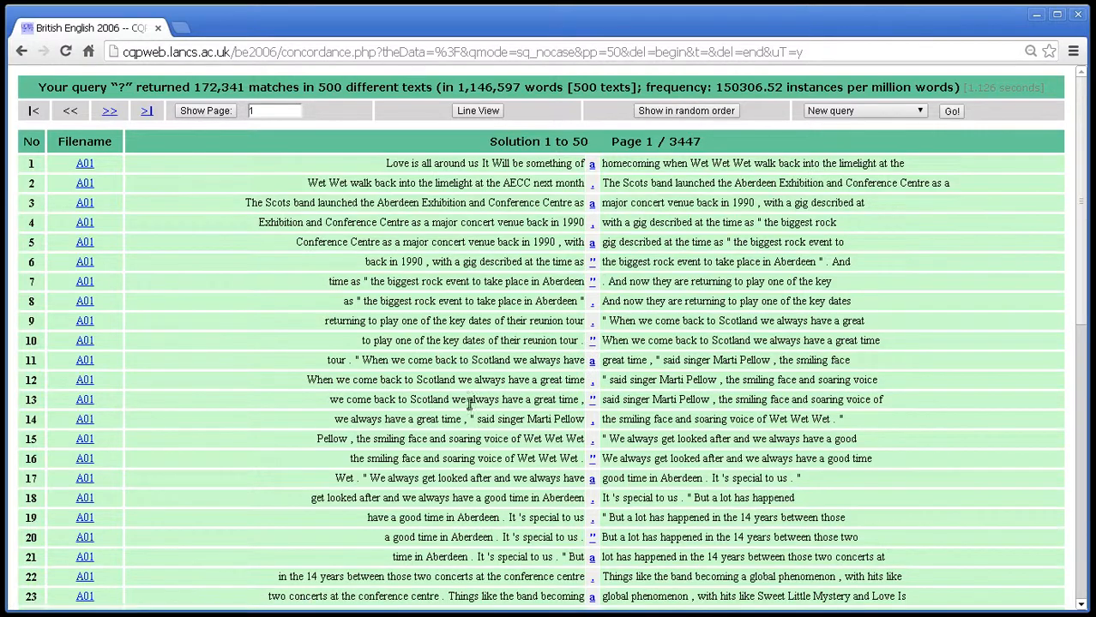
scroll(375, 416, down, 10)
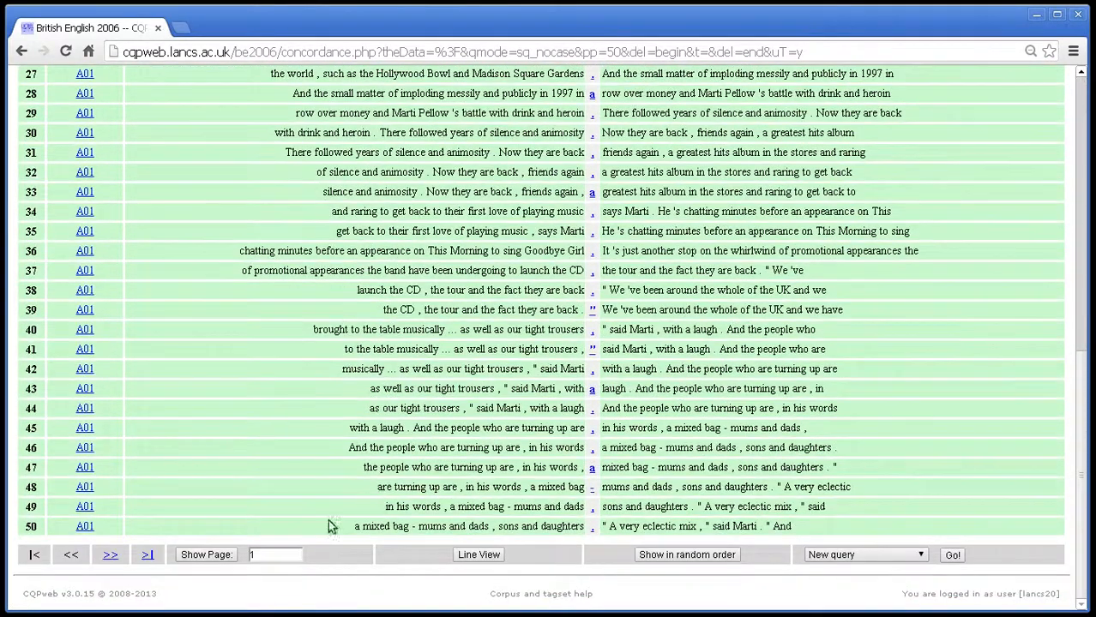
click(109, 556)
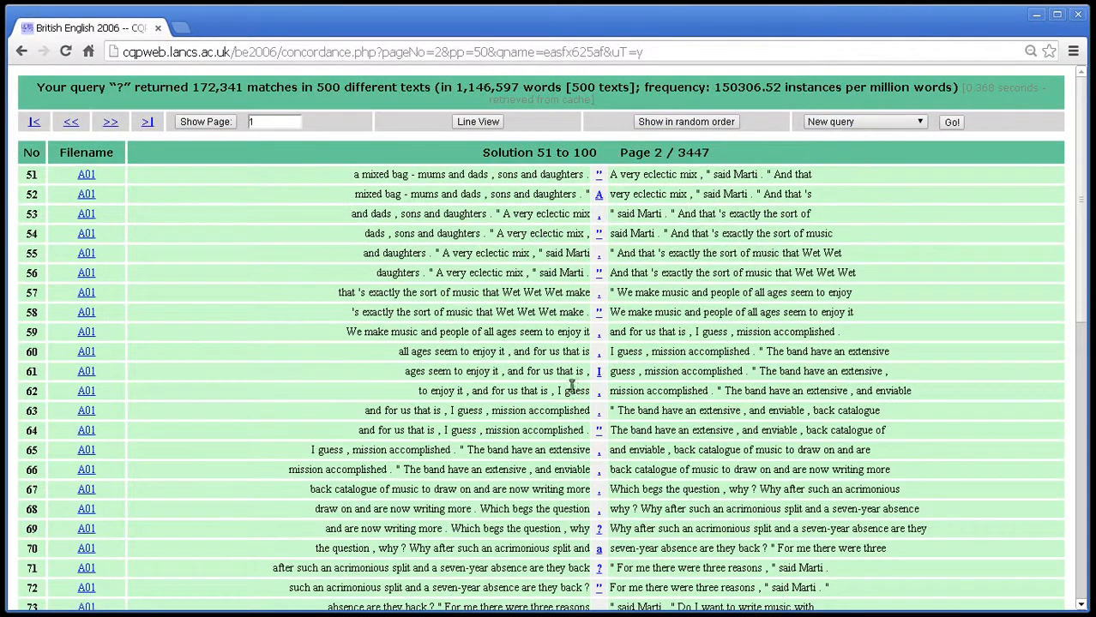
middle_click(542, 357)
middle_click(542, 390)
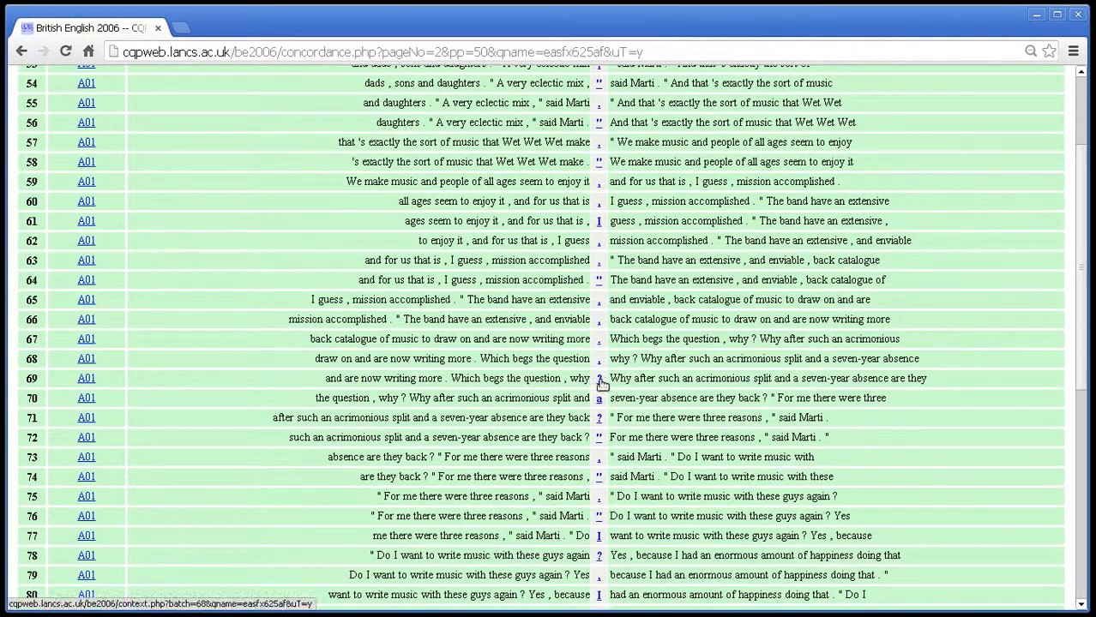
mouse_move(602, 383)
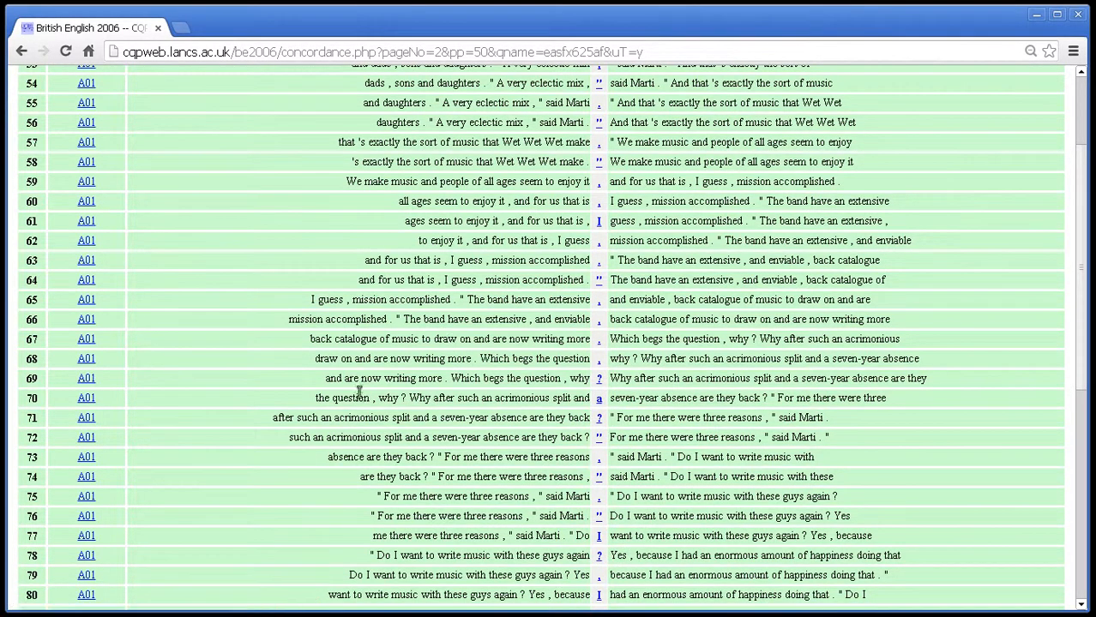
scroll(316, 515, up, 3)
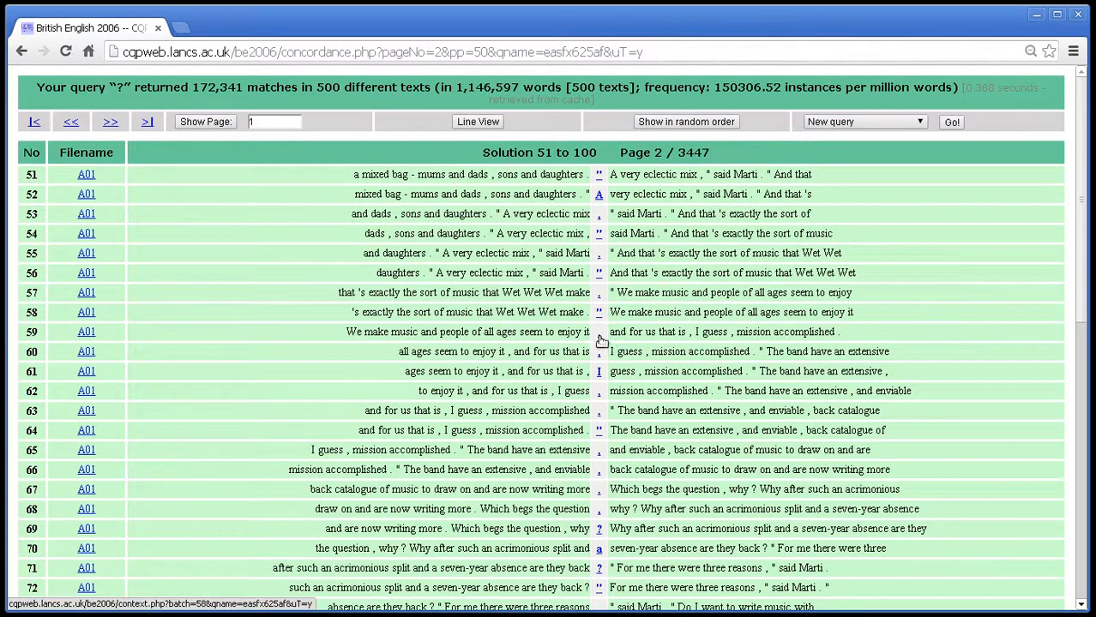
Return to the earlier ? query, escape the question mark with a backslash, and run \?
key(alt+Left)
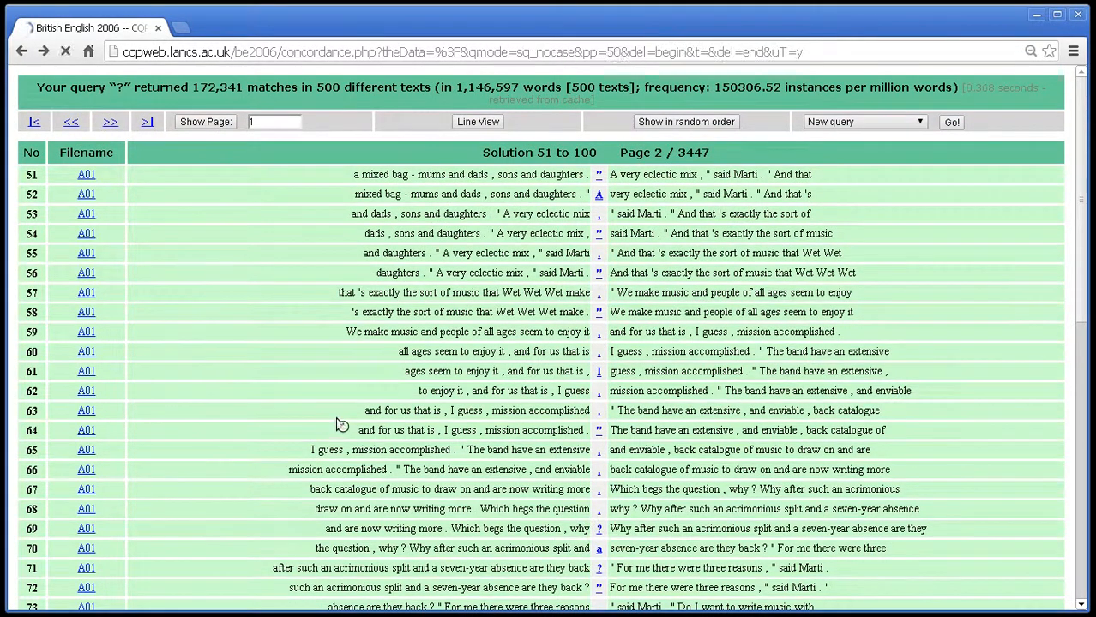
key(alt+Left)
click(411, 178)
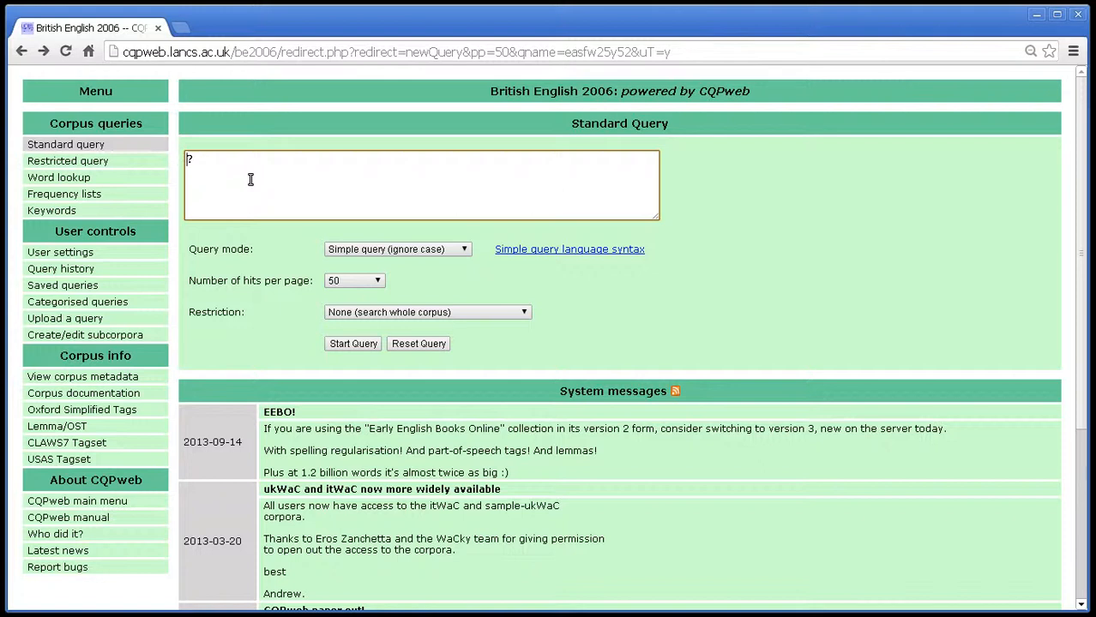
text(\)
key(BackSpace)
text(\)
click(343, 161)
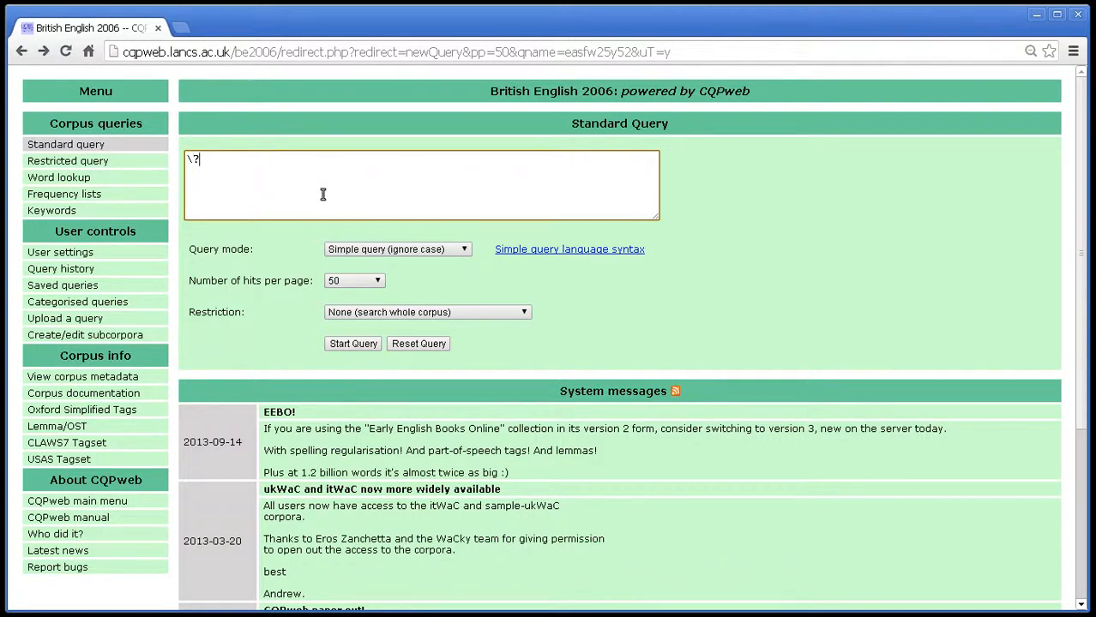
click(342, 351)
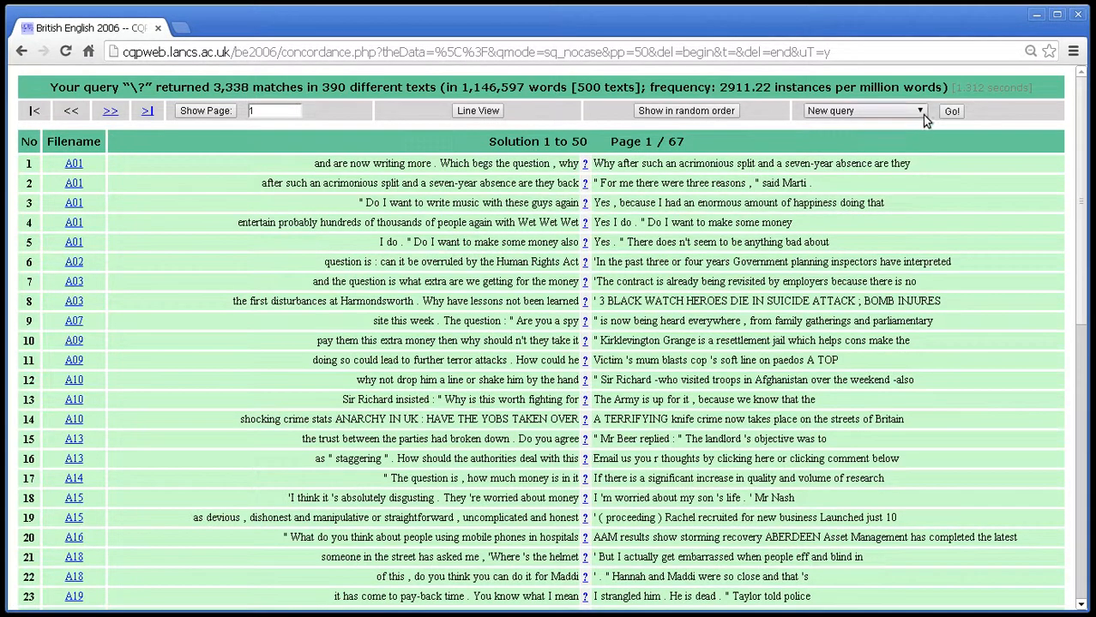
Run a new query for \+ to find literal plus signs.
click(957, 113)
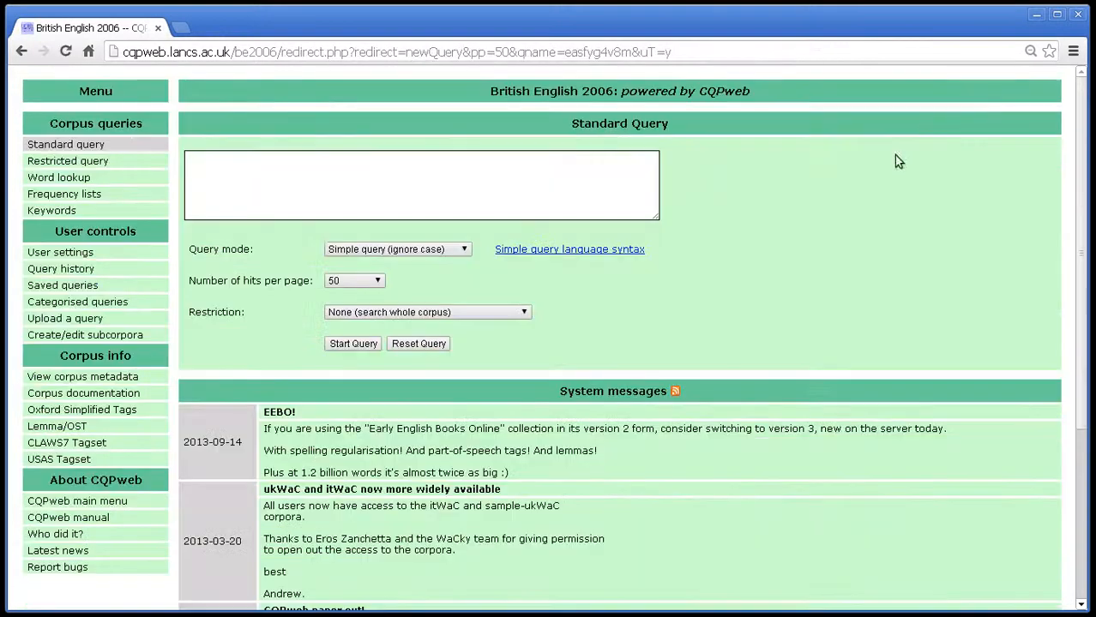
click(521, 178)
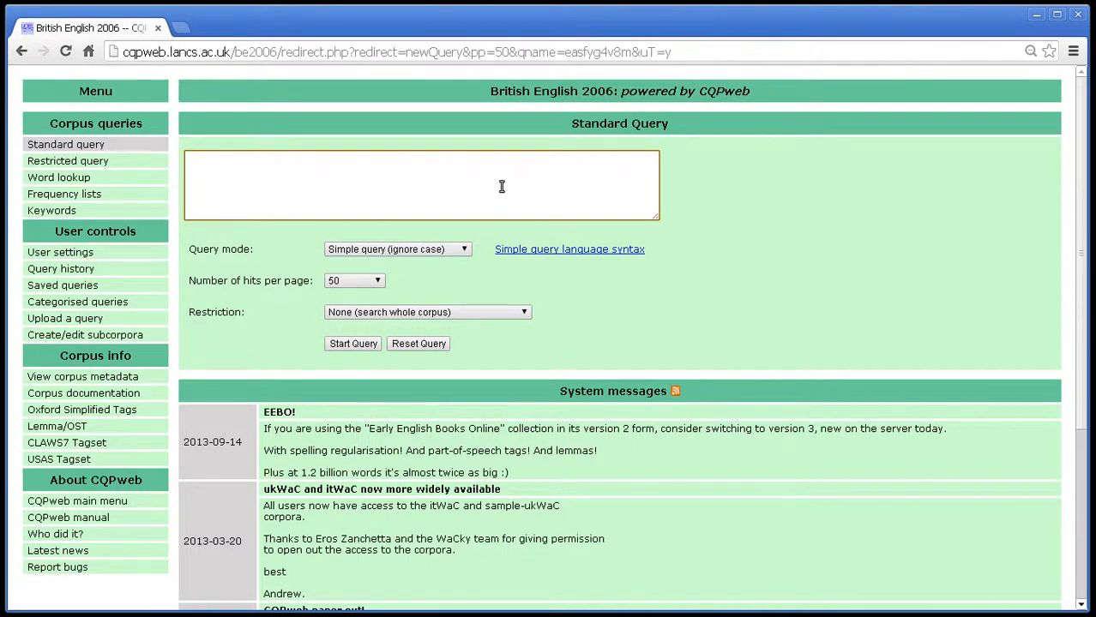
text(\+)
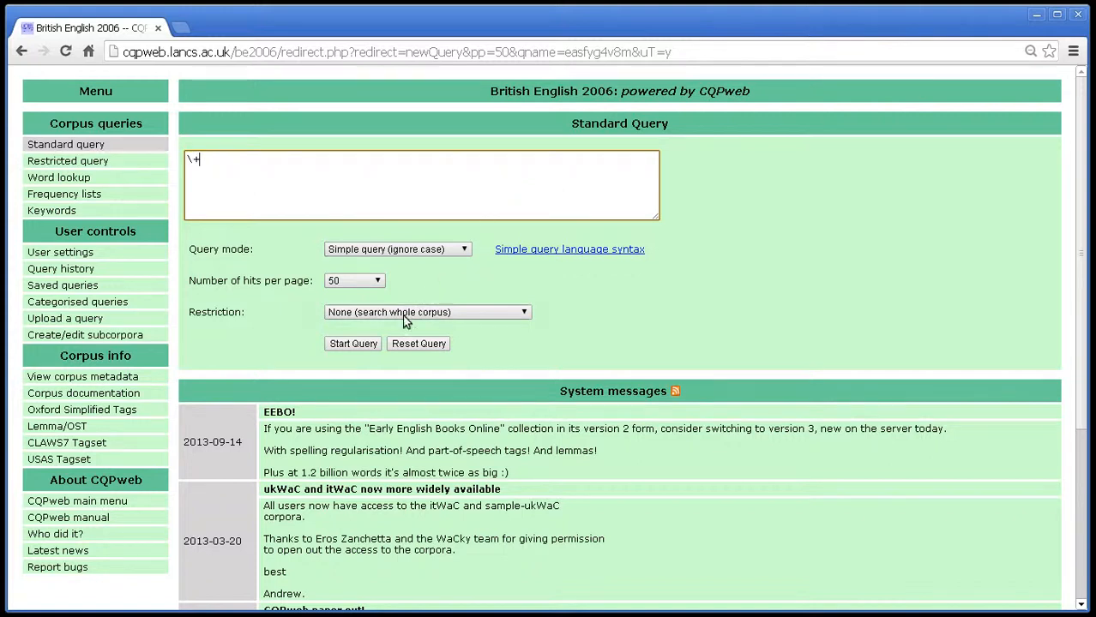
click(347, 345)
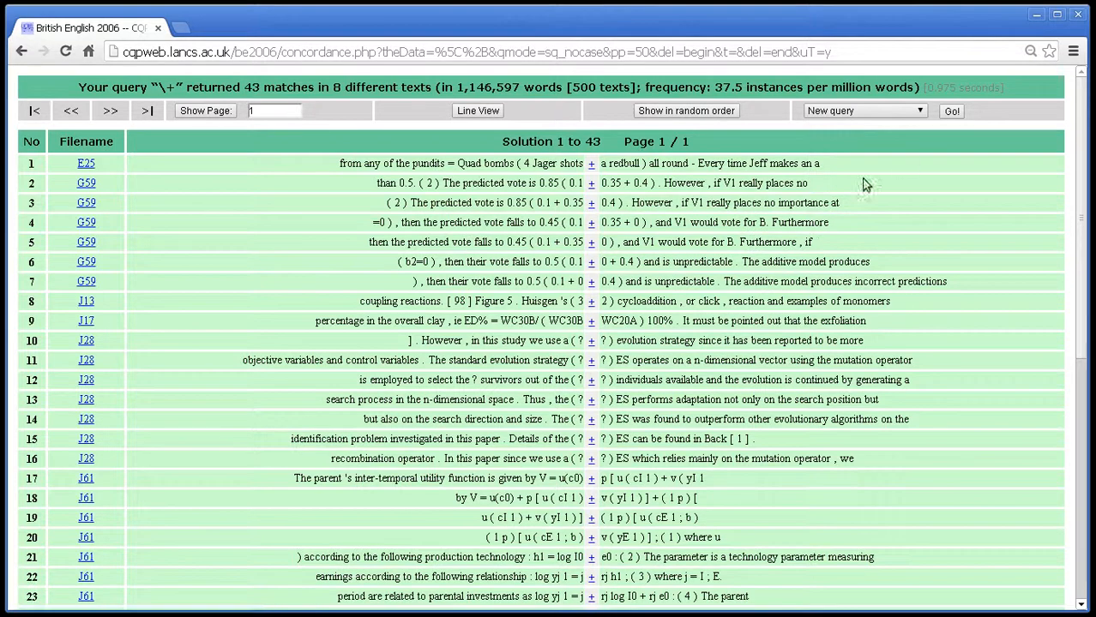
Run a new query for \* to find literal asterisks.
click(946, 115)
click(471, 170)
text(\*)
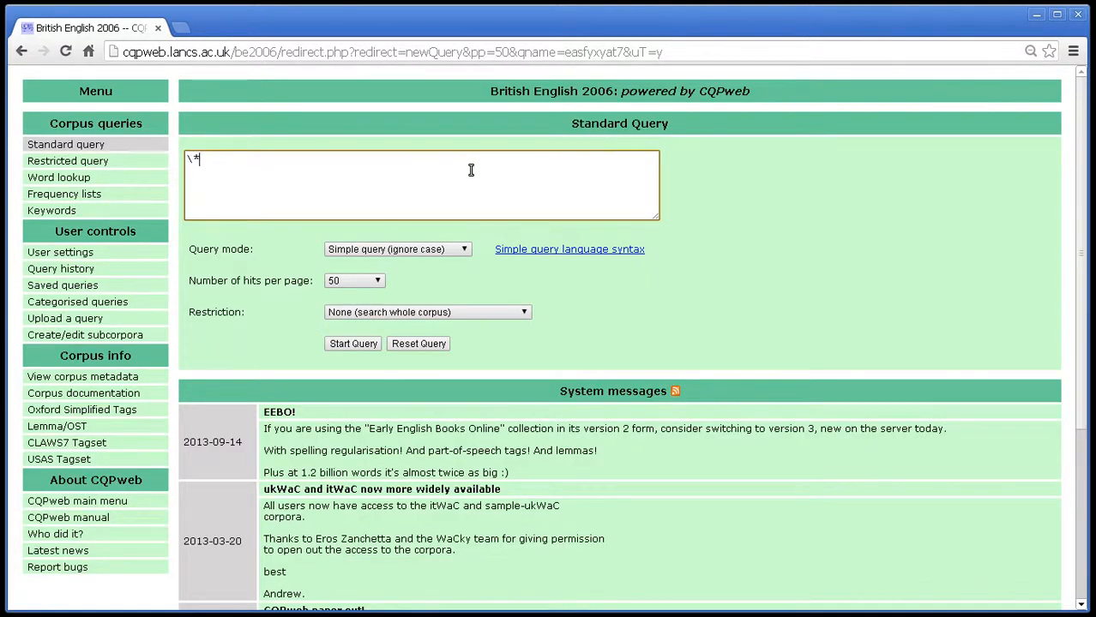
click(350, 343)
click(350, 342)
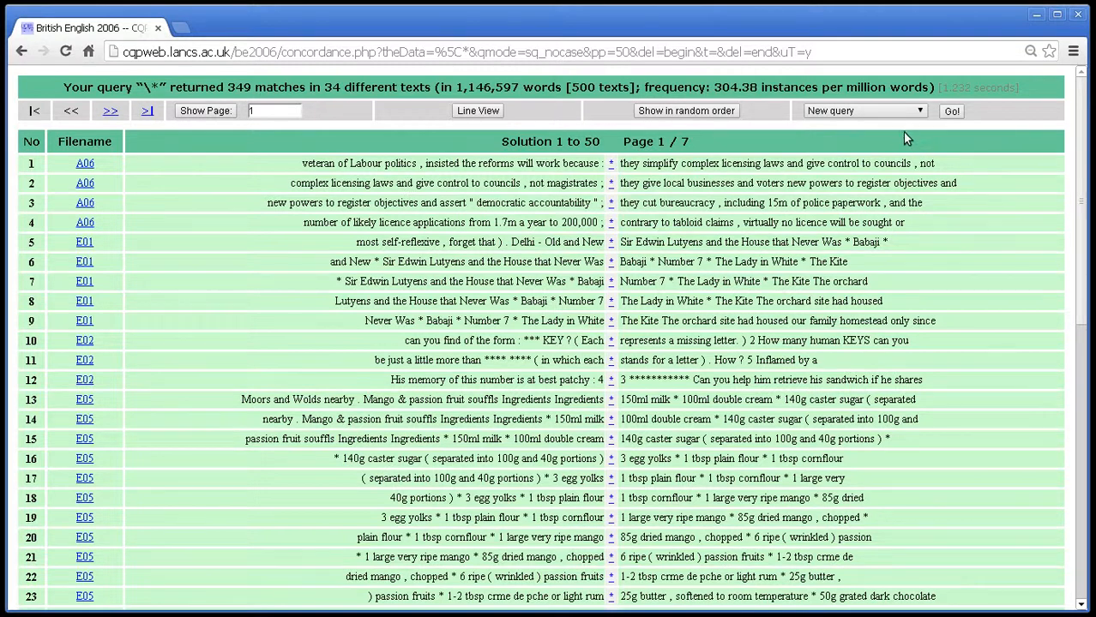
Open a new query, enter the wildcards ? + *, and clear them from the query field.
click(950, 111)
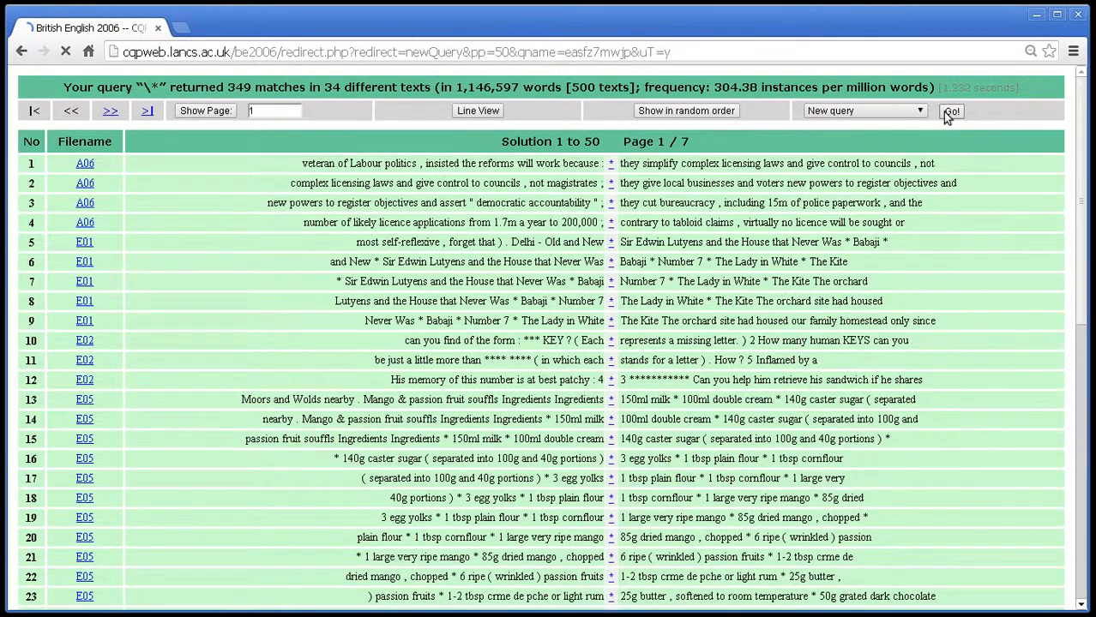
text(? + )
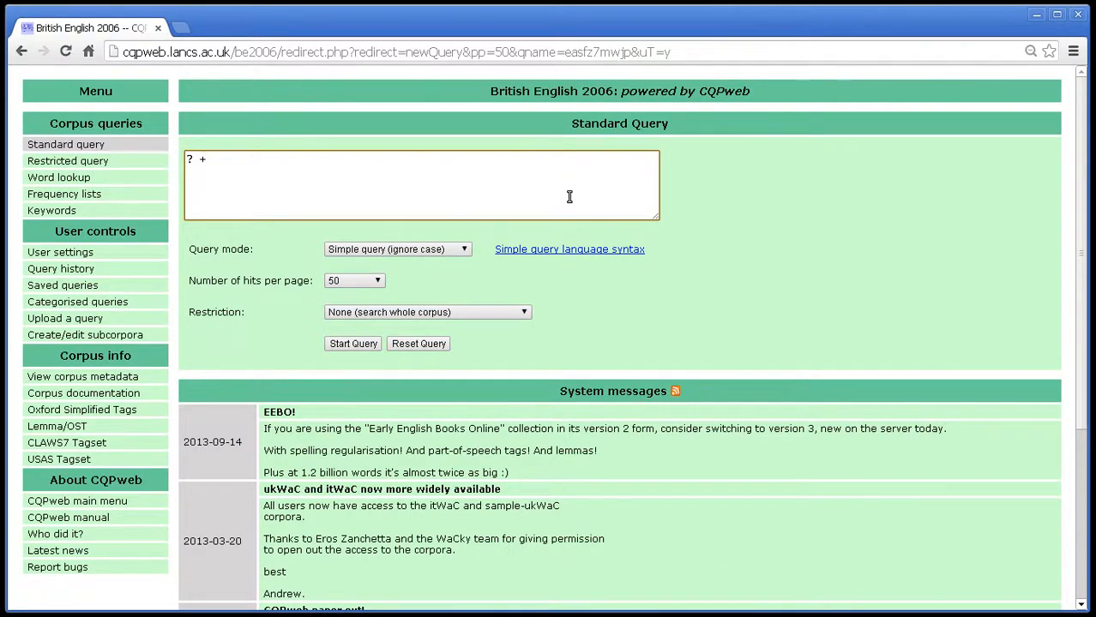
text(*)
key(shift+Left)
key(shift+Left)
key(shift+Left)
key(shift+Left)
key(shift+Left)
key(BackSpace)
List the spelling variants -ise and -ize on separate lines and point out their differing letters.
text(-ise)
key(Return)
text(-iz)
text(e)
click(336, 150)
click(316, 168)
mouse_move(188, 159)
mouse_down()
mouse_move(214, 161)
mouse_move(190, 173)
mouse_move(204, 159)
mouse_move(190, 160)
mouse_up()
click(216, 174)
click(220, 172)
click(244, 168)
Replace the suffix list with the word realise and change its spelling to realize.
drag(214, 173, 176, 162)
text(realis)
text(e)
key(BackSpace)
key(BackSpace)
text(ze)
Change the query to reali[s,z]e to cover both spellings and highlight the bracketed alternatives.
key(BackSpace)
key(BackSpace)
text([])
double_click(204, 162)
drag(230, 160, 239, 164)
key(Left)
key(Left)
key(Right)
key(Left)
text(s,z)
drag(219, 161, 250, 162)
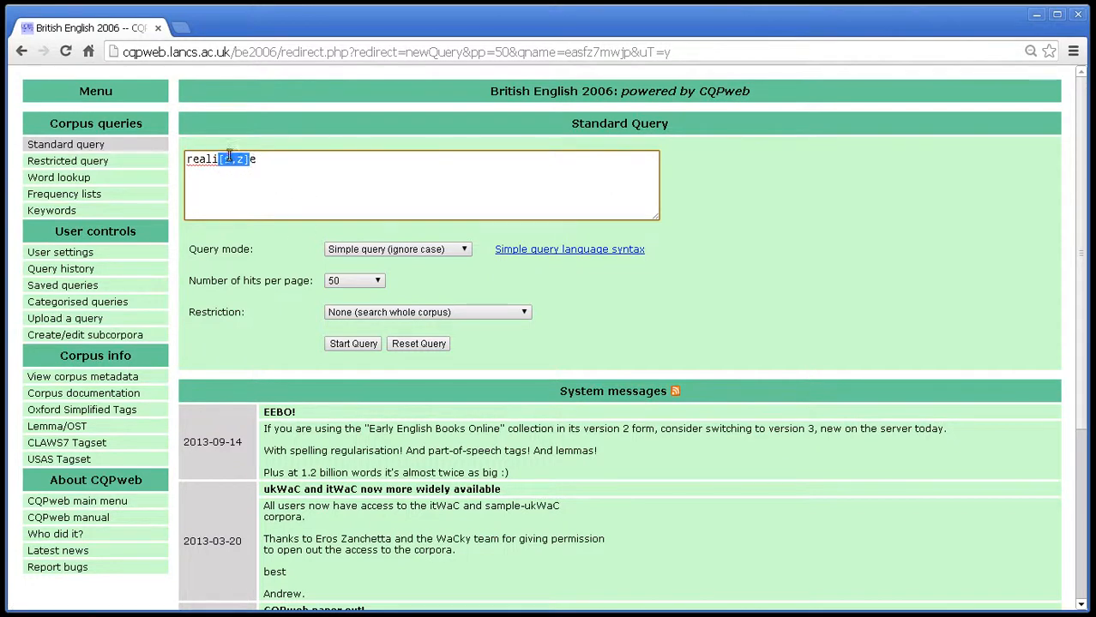
Run the query reali[s,z]e and check the first page of concordance lines for realise and realize spellings.
click(271, 164)
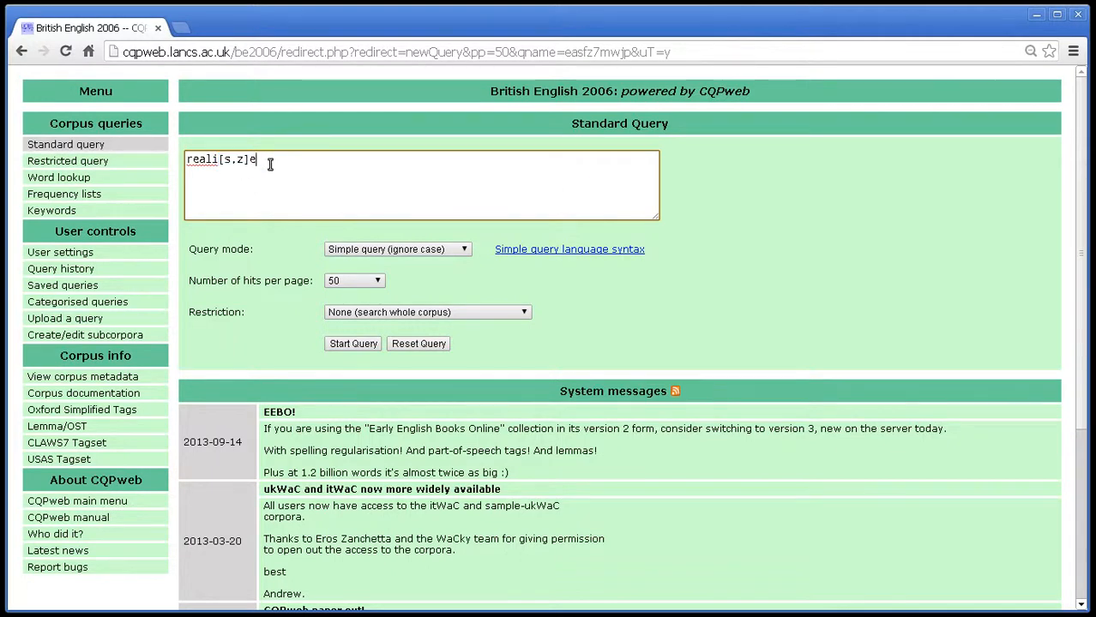
click(342, 346)
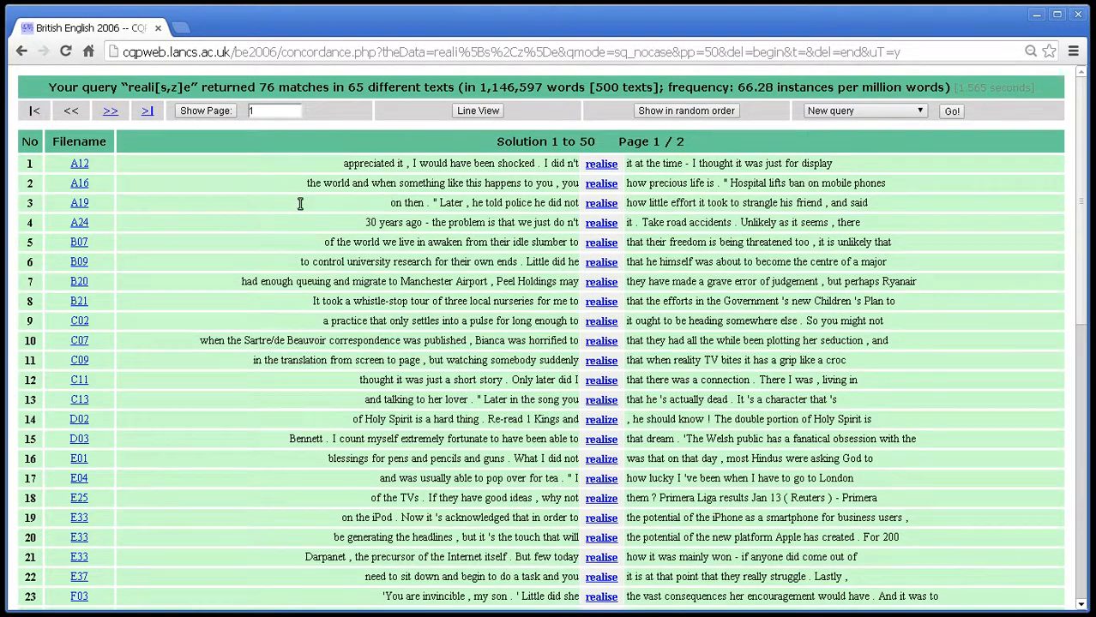
scroll(424, 215, down, 3)
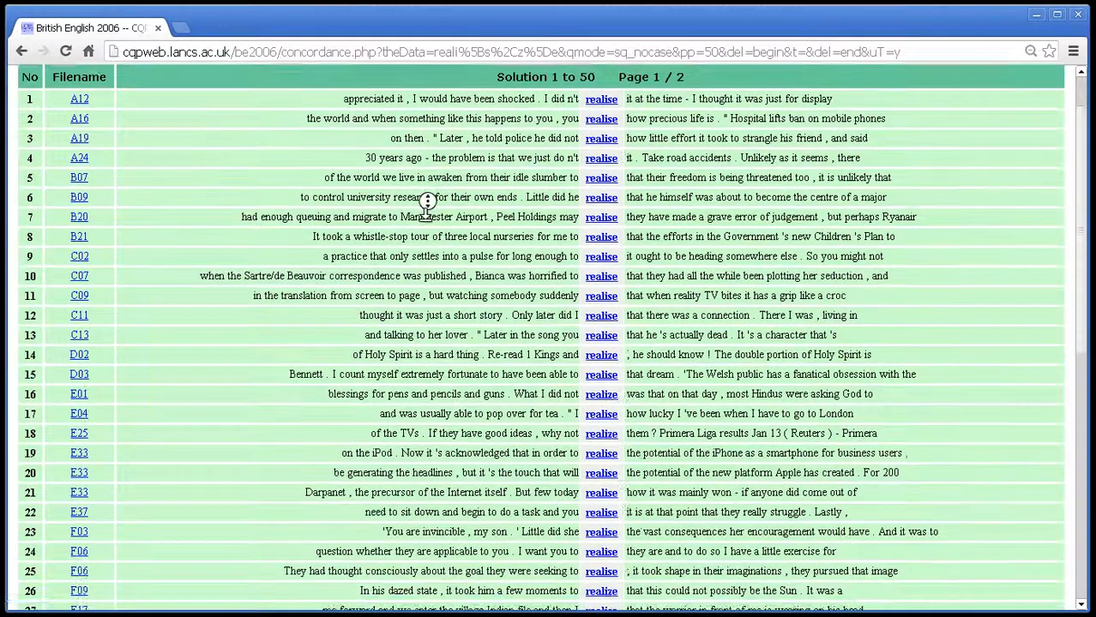
drag(613, 396, 585, 396)
middle_click(450, 196)
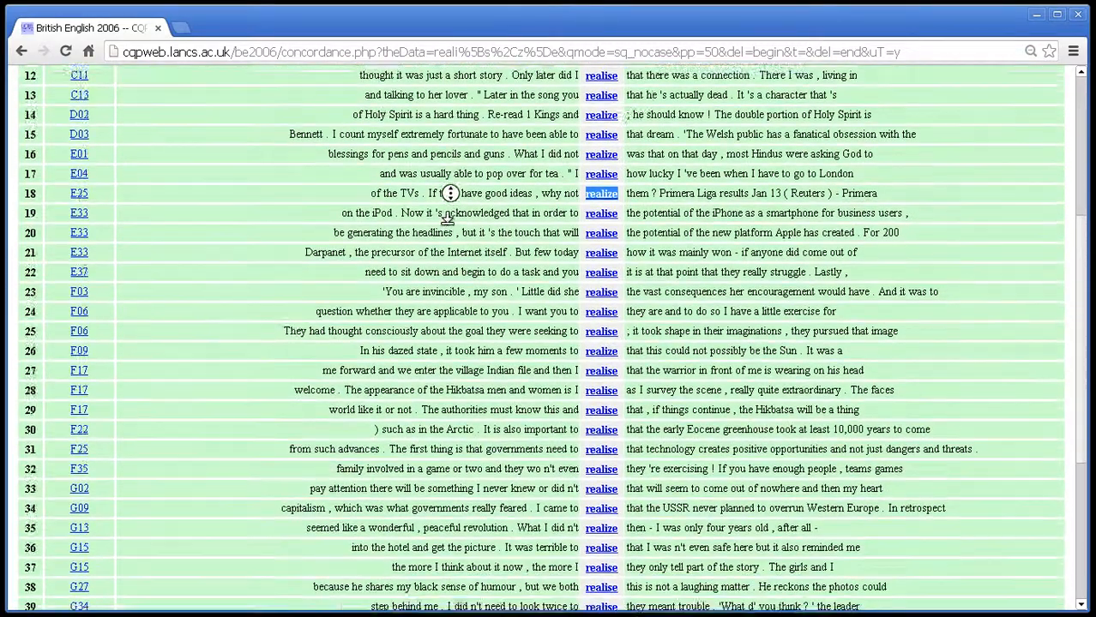
click(452, 206)
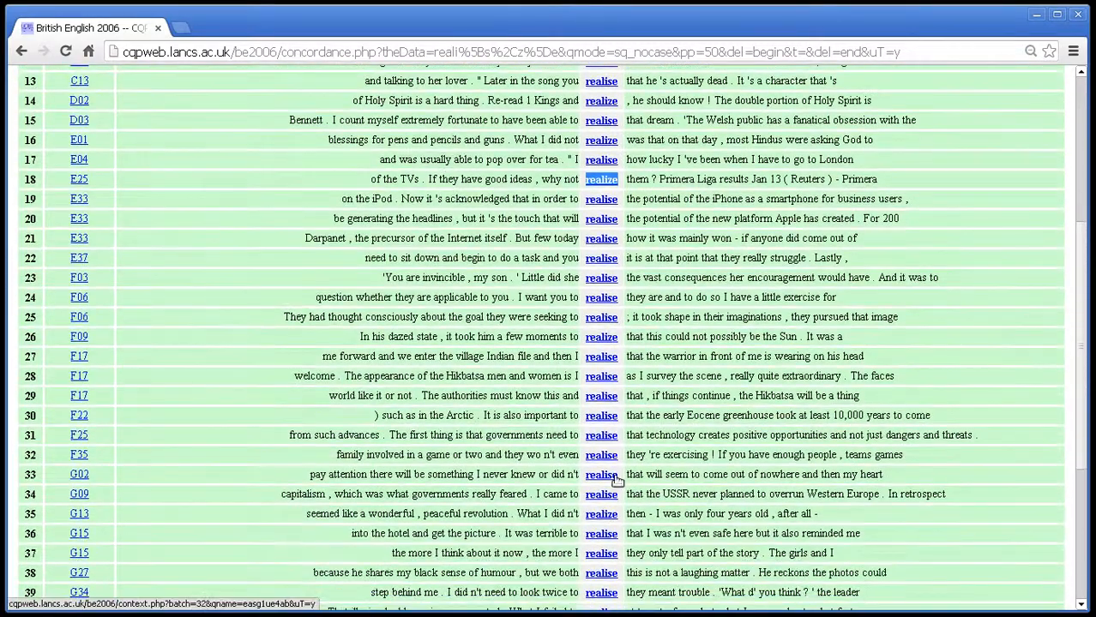
drag(623, 528, 605, 514)
click(549, 496)
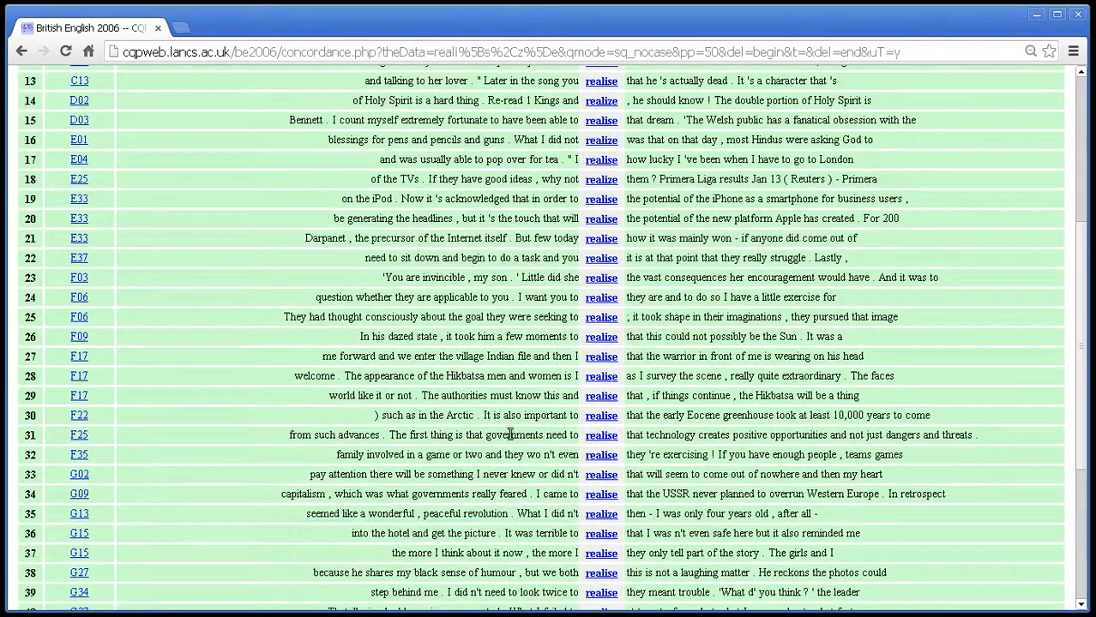
middle_click(508, 431)
click(506, 447)
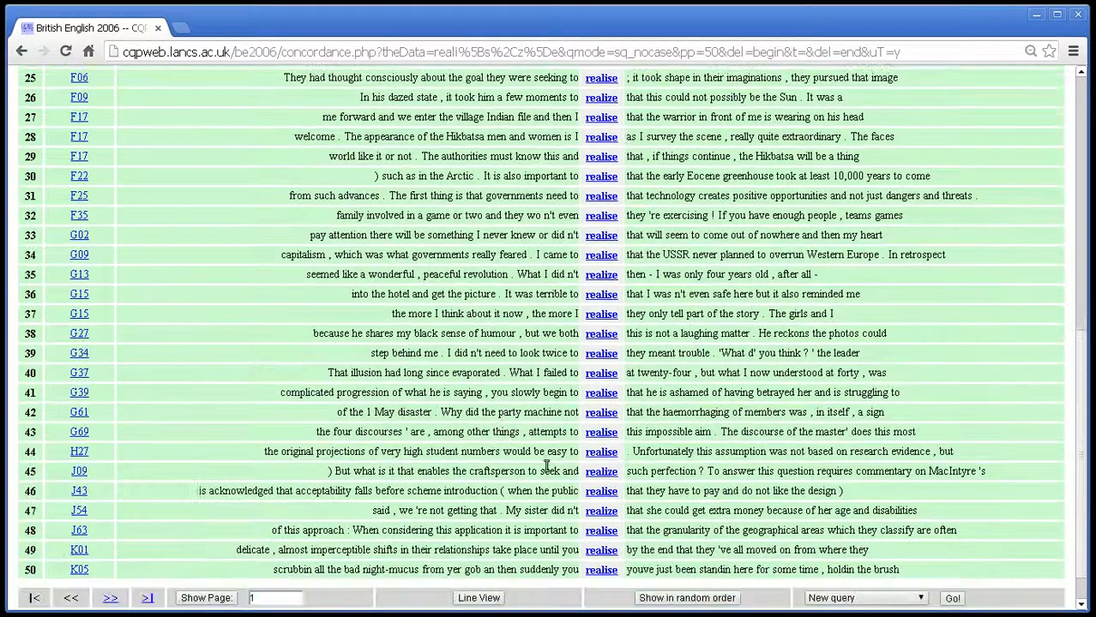
middle_click(544, 470)
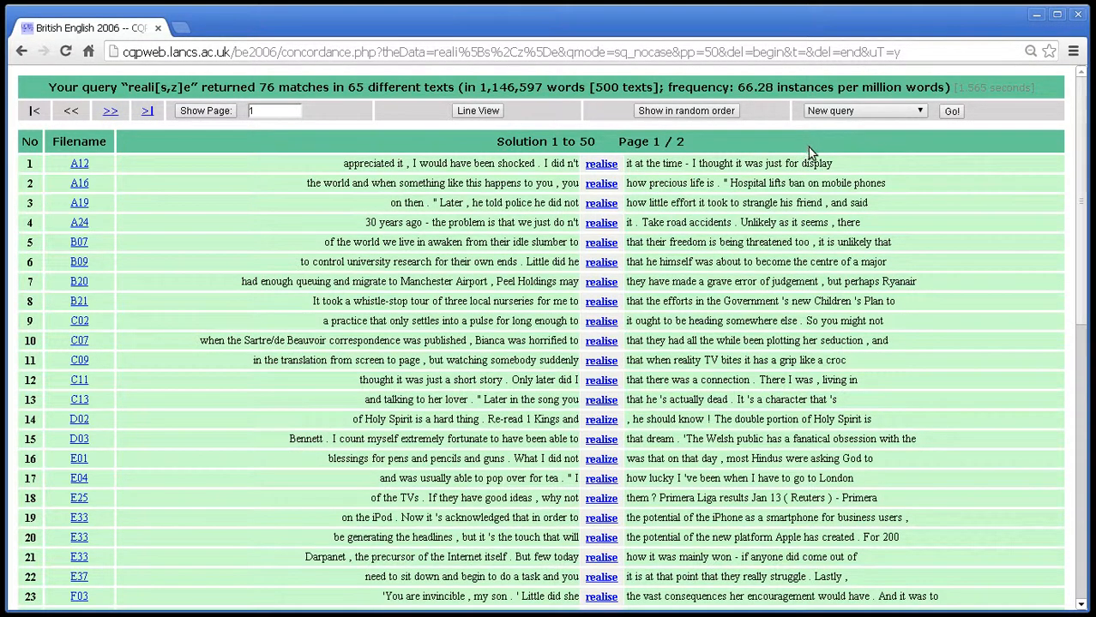
Open a new query and list the spelling endings -our and -or on separate lines.
click(949, 113)
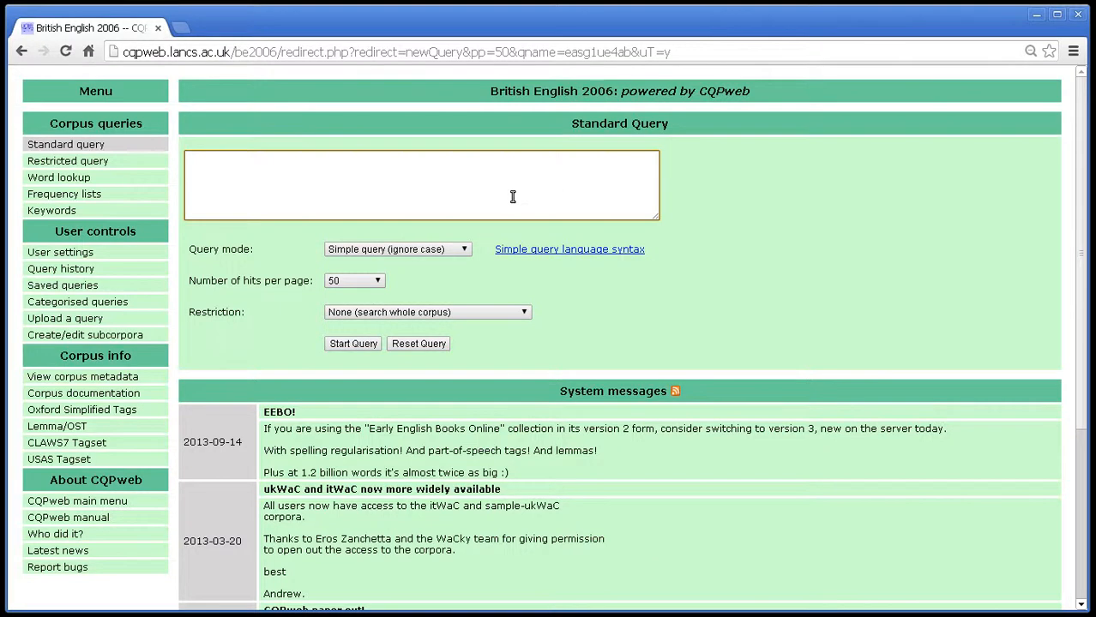
text(0.)
key(BackSpace)
key(BackSpace)
text(-our)
key(Return)
text(-or)
Replace the listed endings with the query colo[u,]r, leaving the second alternative empty, and run it.
key(BackSpace)
key(BackSpace)
key(BackSpace)
key(BackSpace)
key(BackSpace)
key(BackSpace)
key(BackSpace)
key(BackSpace)
text(color)
key(Left)
text([])
key(Left)
text(u,)
click(347, 345)
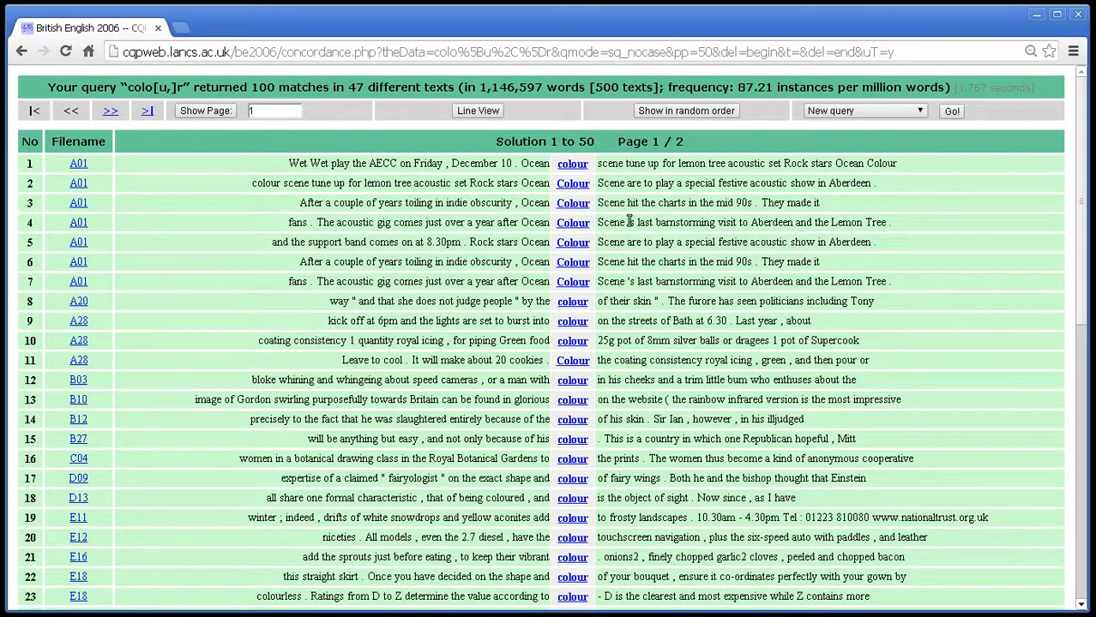
Look through the first page of colo[u,]r results and open the second page.
middle_click(674, 180)
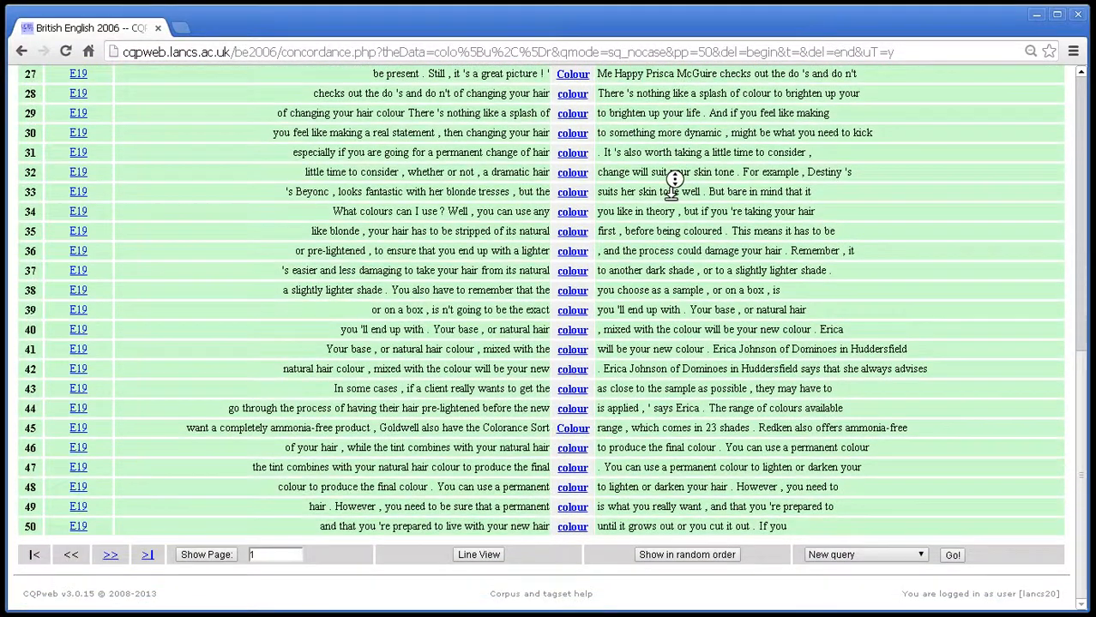
middle_click(671, 193)
middle_click(245, 455)
middle_click(240, 219)
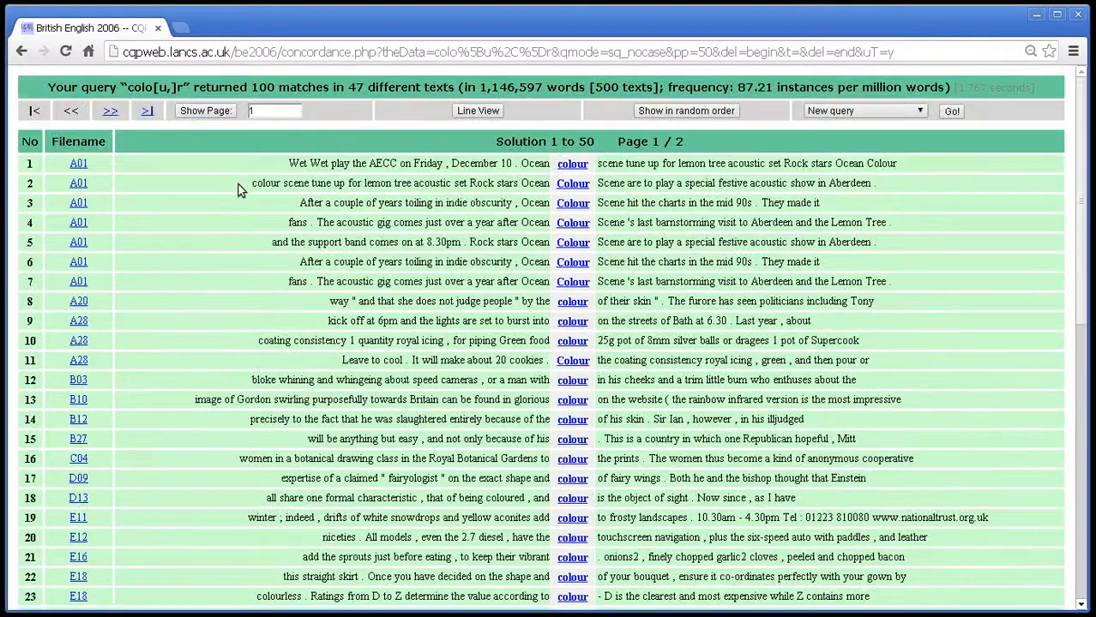
middle_click(243, 198)
click(111, 555)
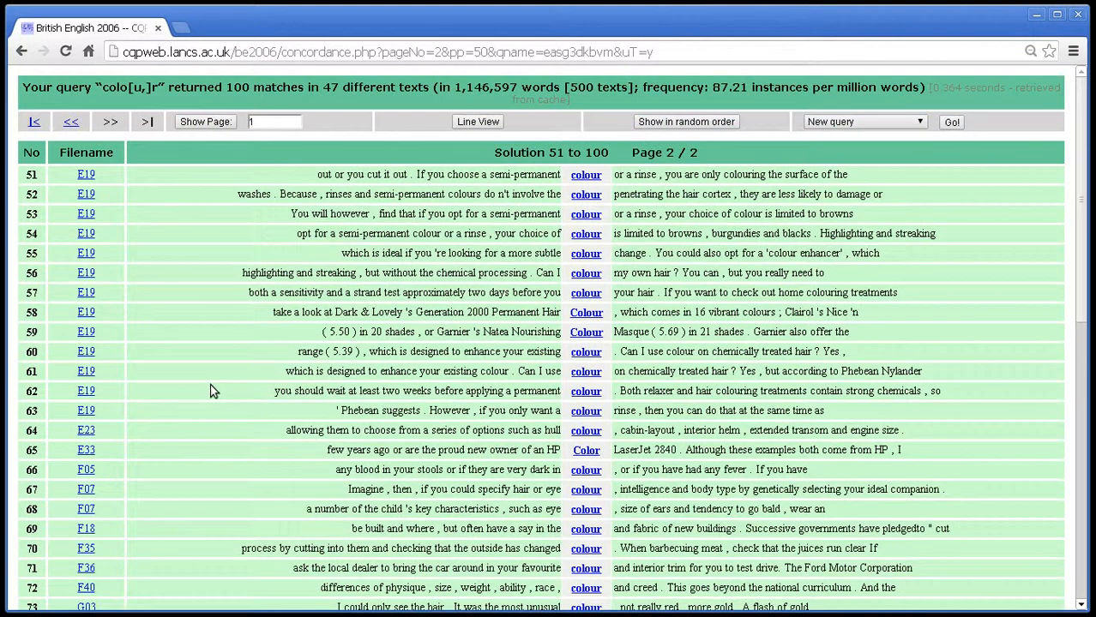
Examine the second results page for hits spelled color, highlighting those in lines 65 and 87 and the word HP.
drag(603, 456, 563, 456)
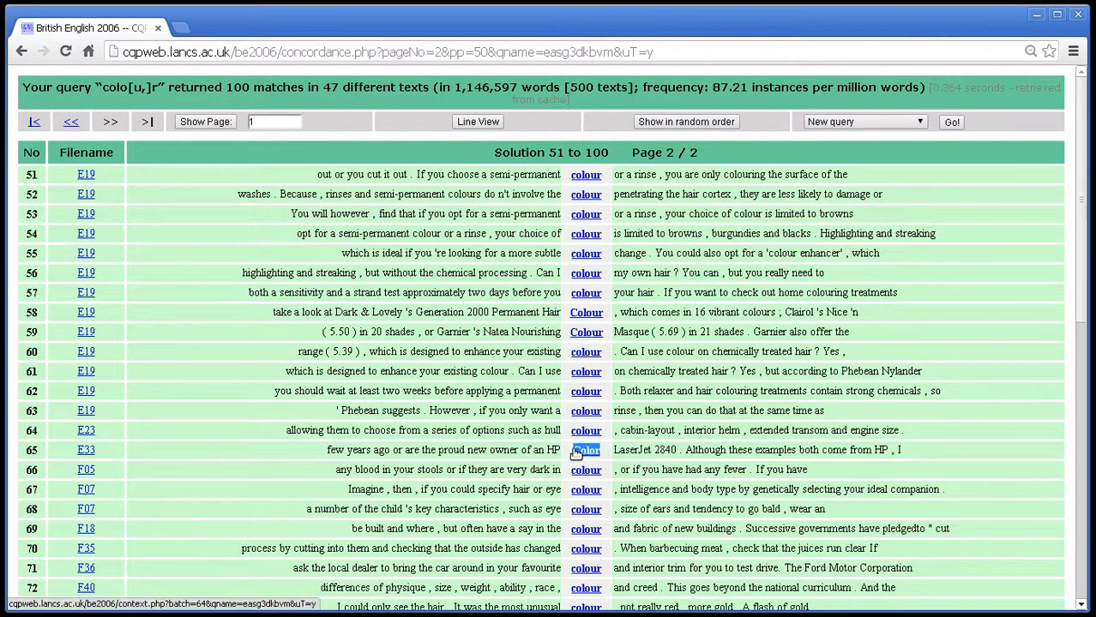
double_click(555, 451)
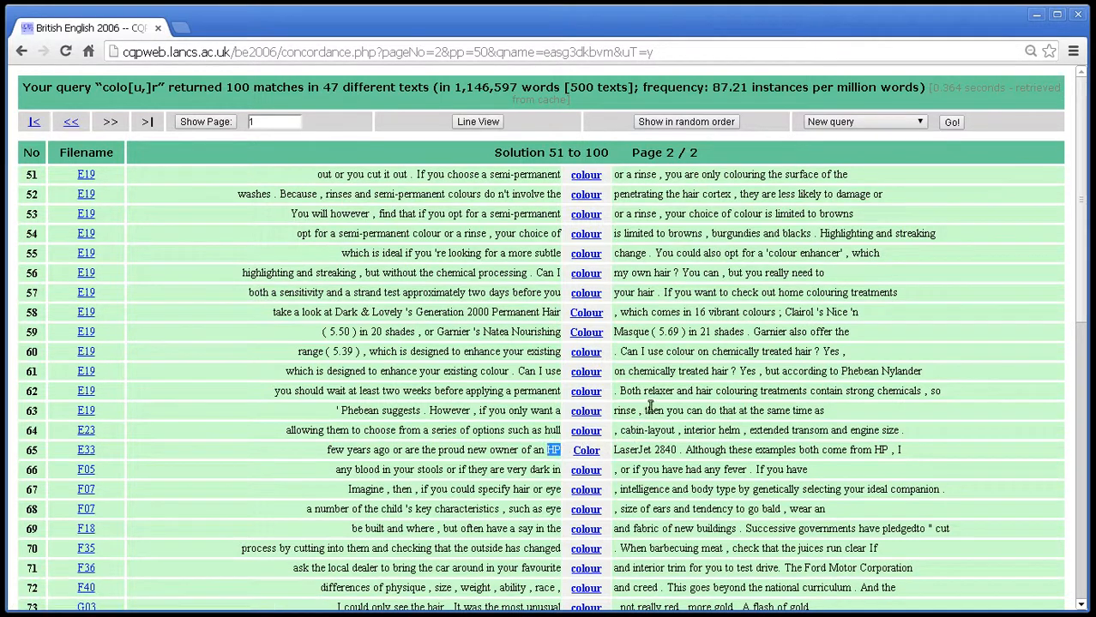
middle_click(667, 386)
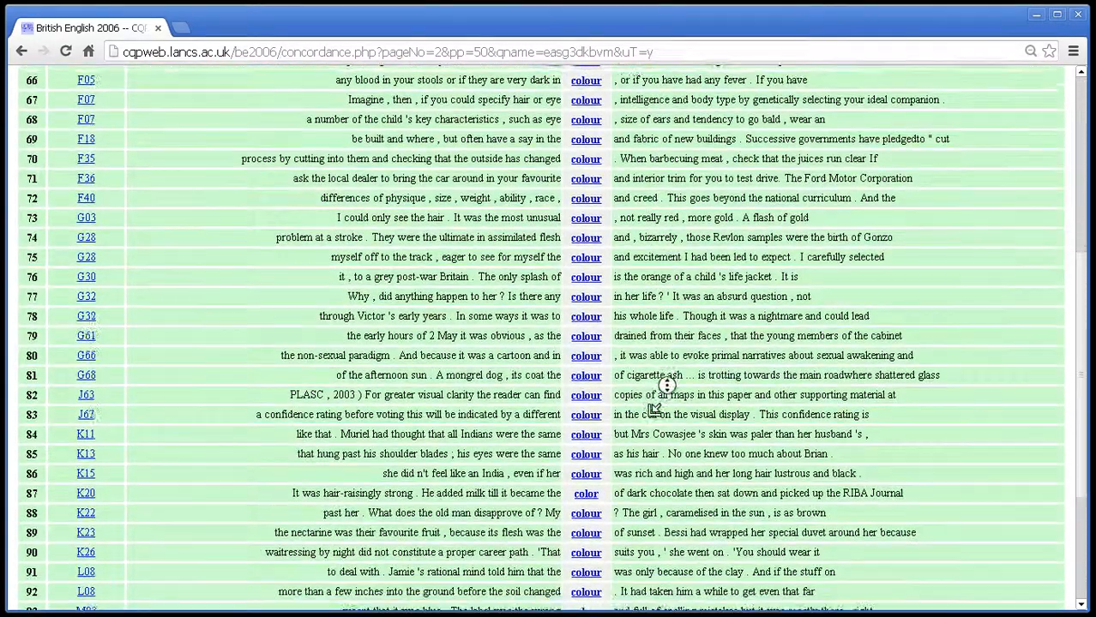
middle_click(655, 410)
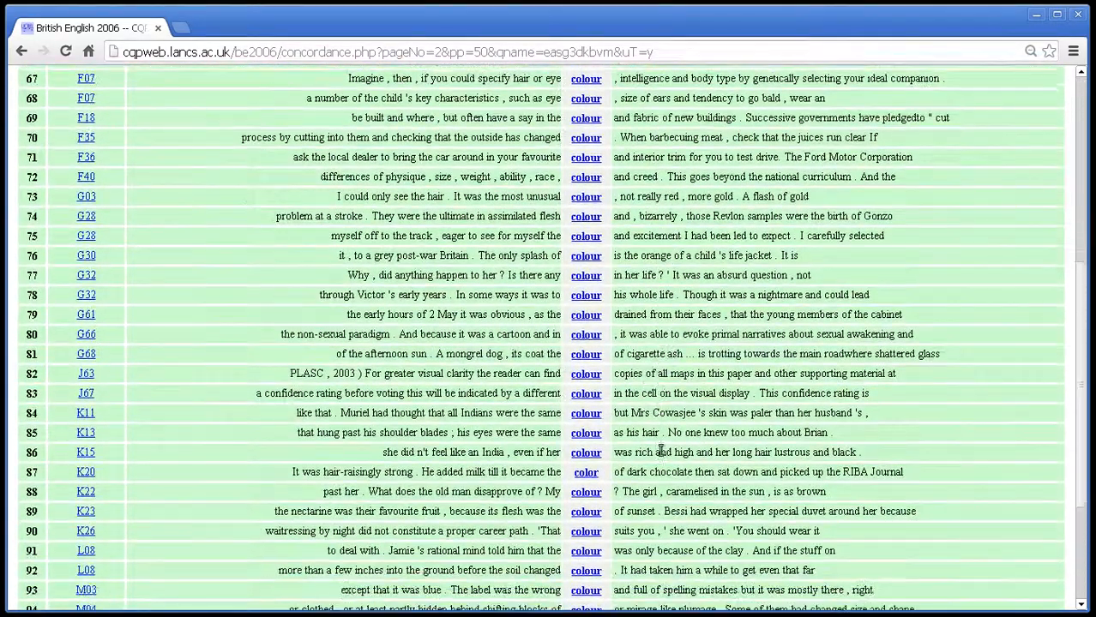
drag(600, 472, 568, 476)
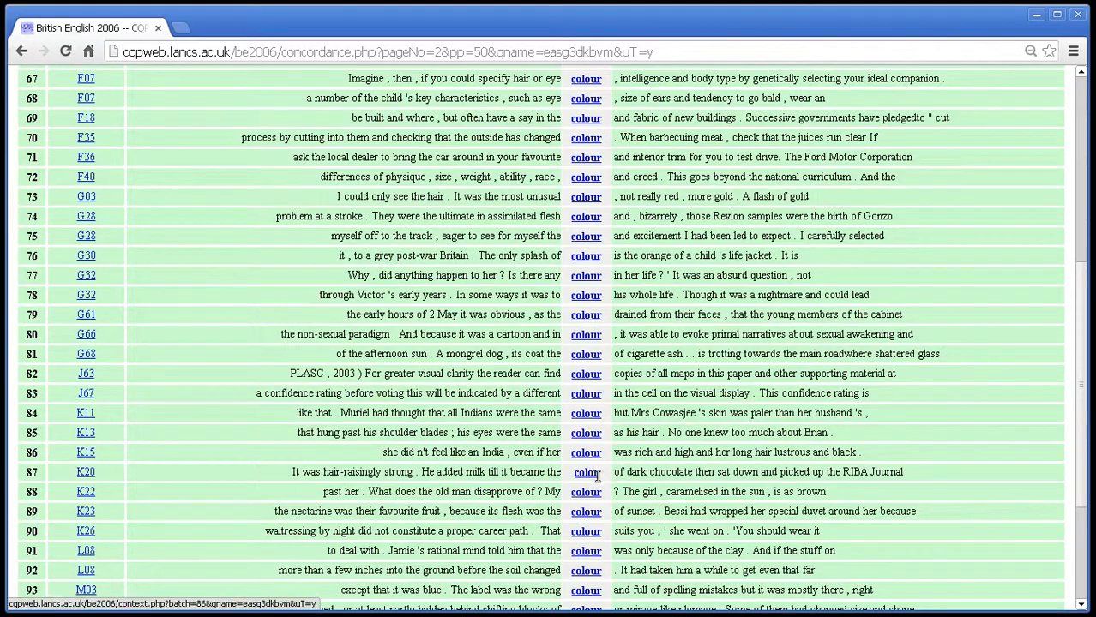
middle_click(699, 395)
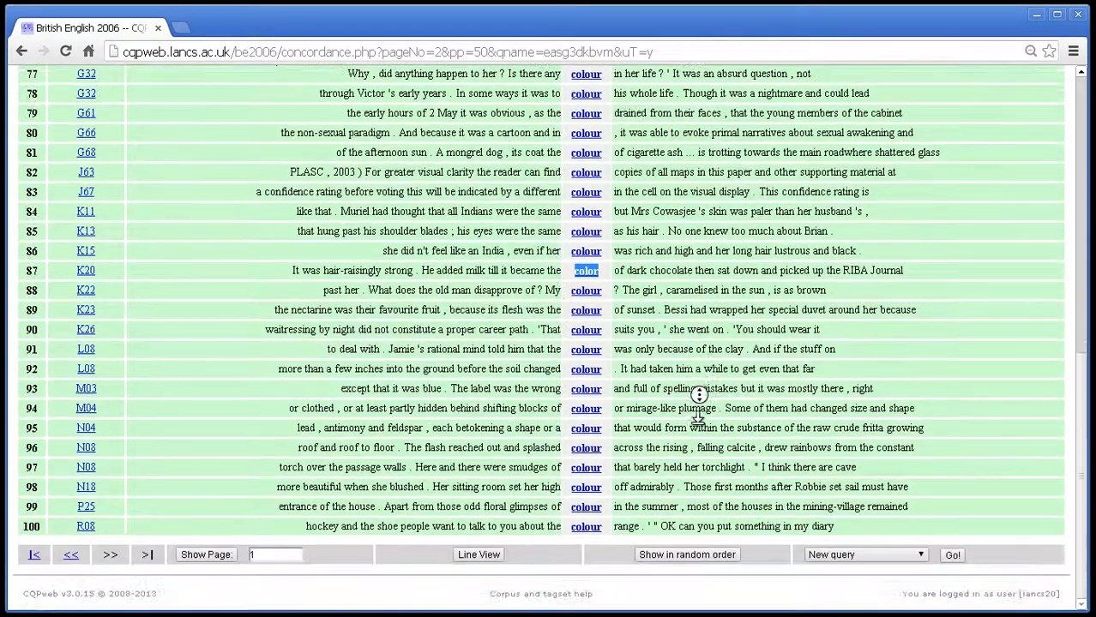
middle_click(696, 419)
middle_click(704, 446)
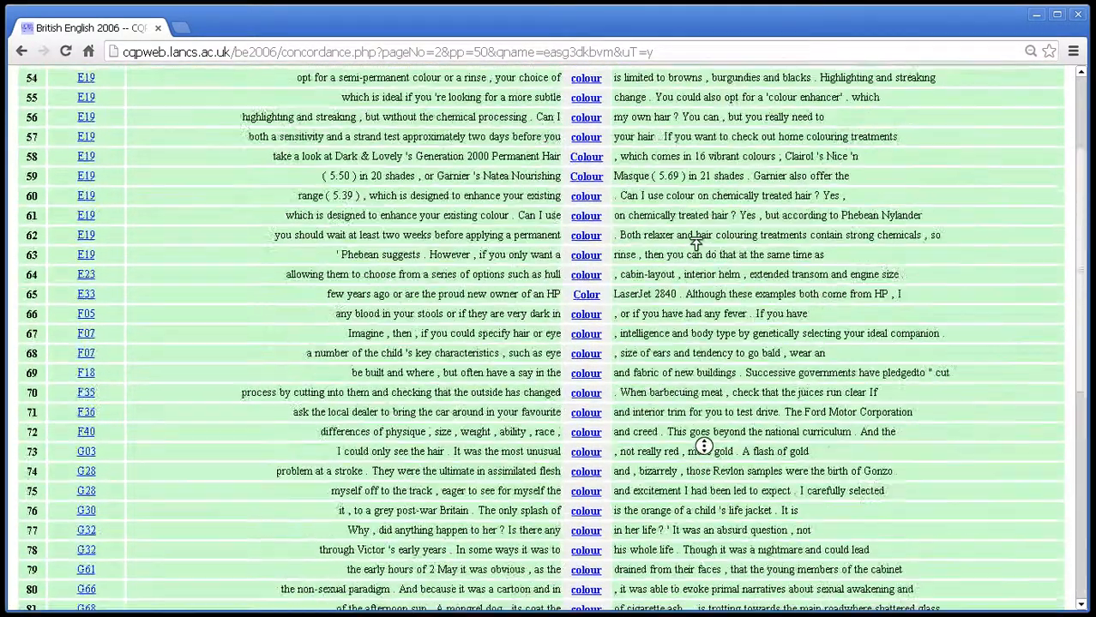
Open a new query and enter walk[s,ed,ing] to cover the inflected forms of walk.
click(943, 123)
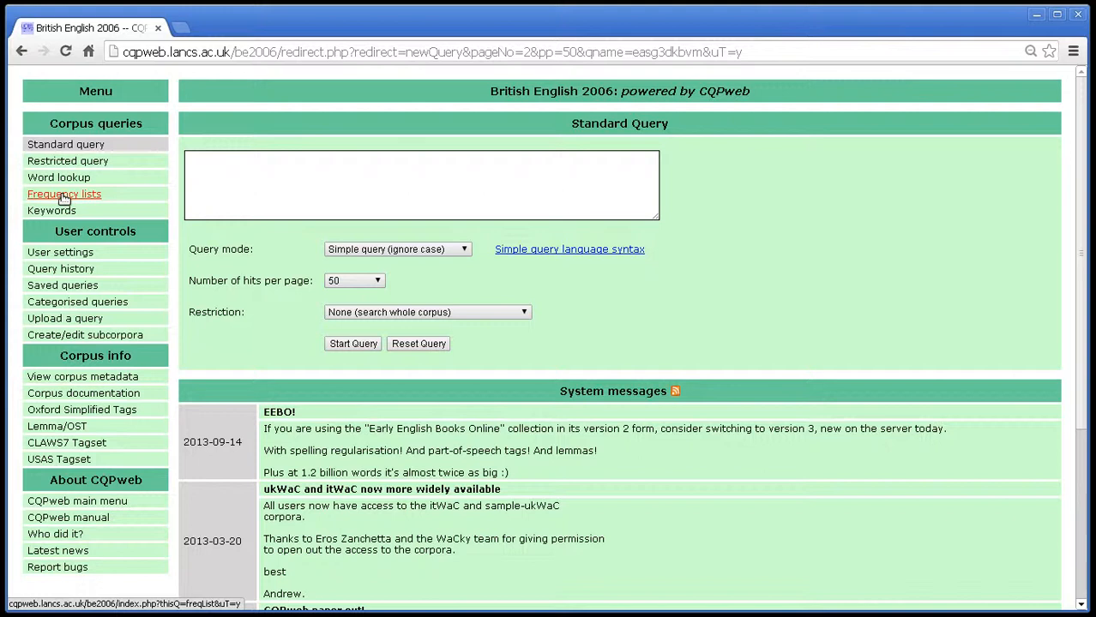
click(335, 197)
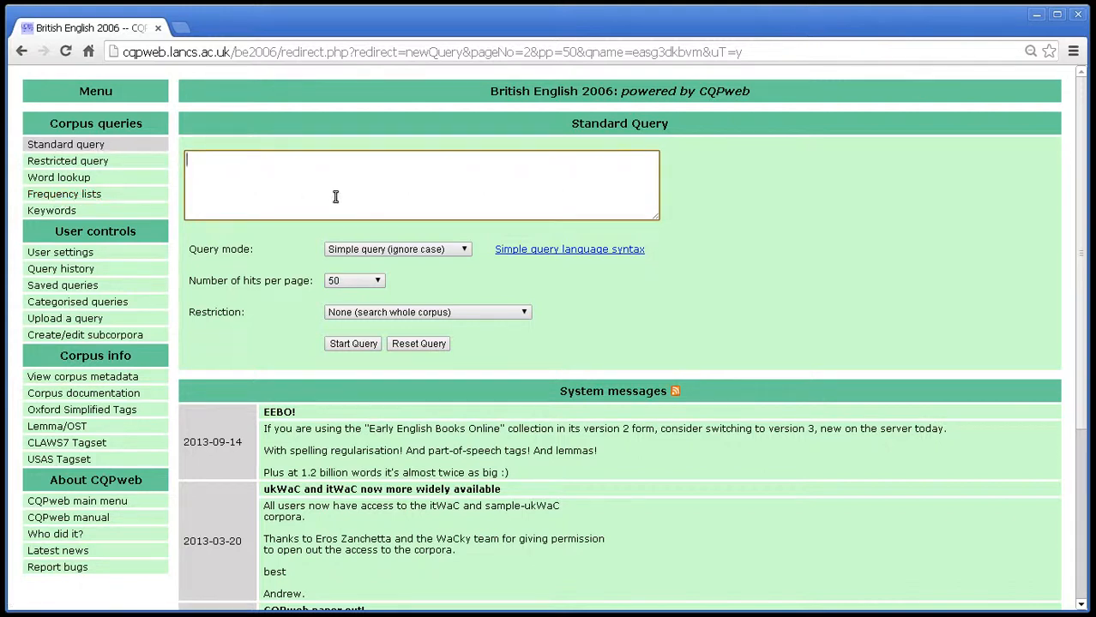
text(walk)
text([])
key(Left)
text(s,ed,ing)
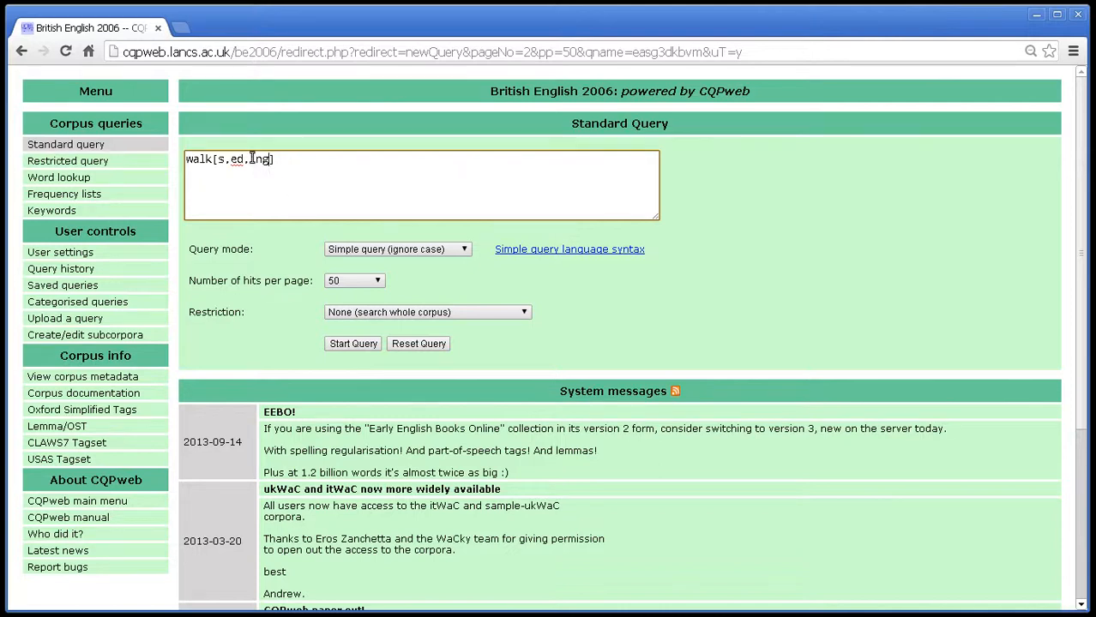
Highlight the alternatives s, ed and ing one by one, and the whole bracketed set.
double_click(220, 160)
double_click(237, 159)
double_click(258, 159)
drag(275, 160, 211, 160)
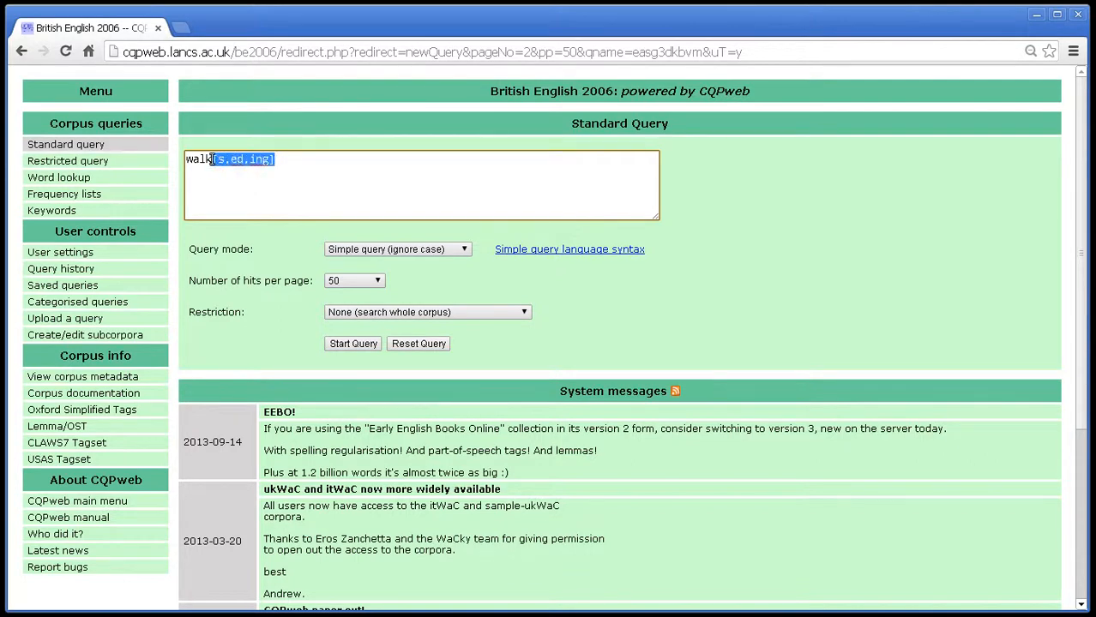
click(281, 162)
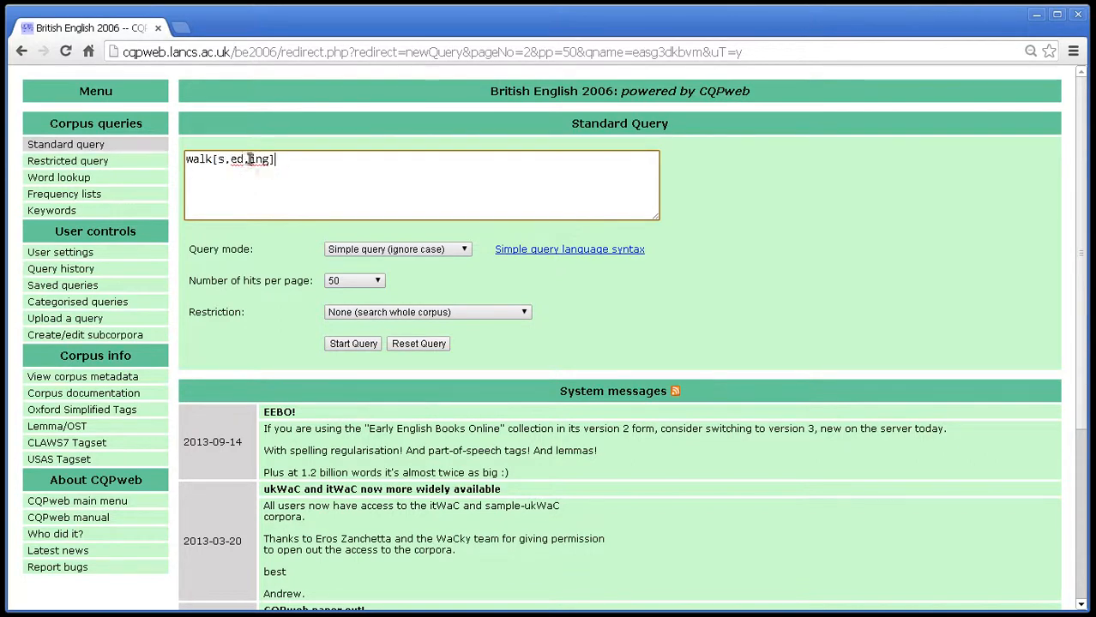
Add an empty alternative after ing to make the query walk[s,ed,ing,], run it and view the matched forms.
click(249, 159)
key(Right)
key(Right)
key(Right)
text(,)
key(Right)
click(360, 343)
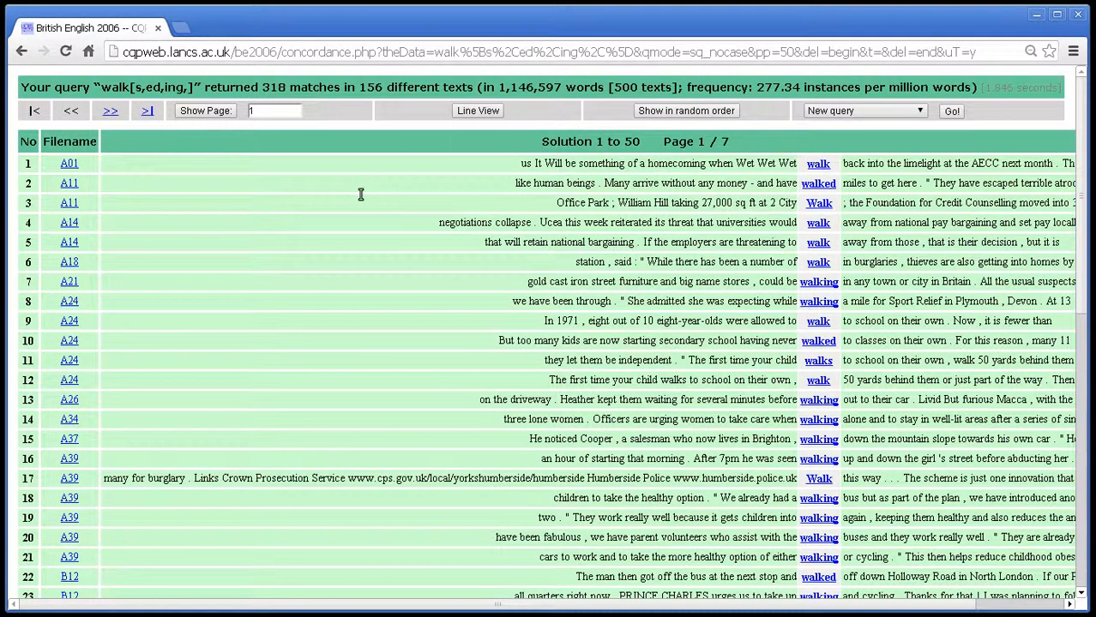
scroll(180, 225, right, 3)
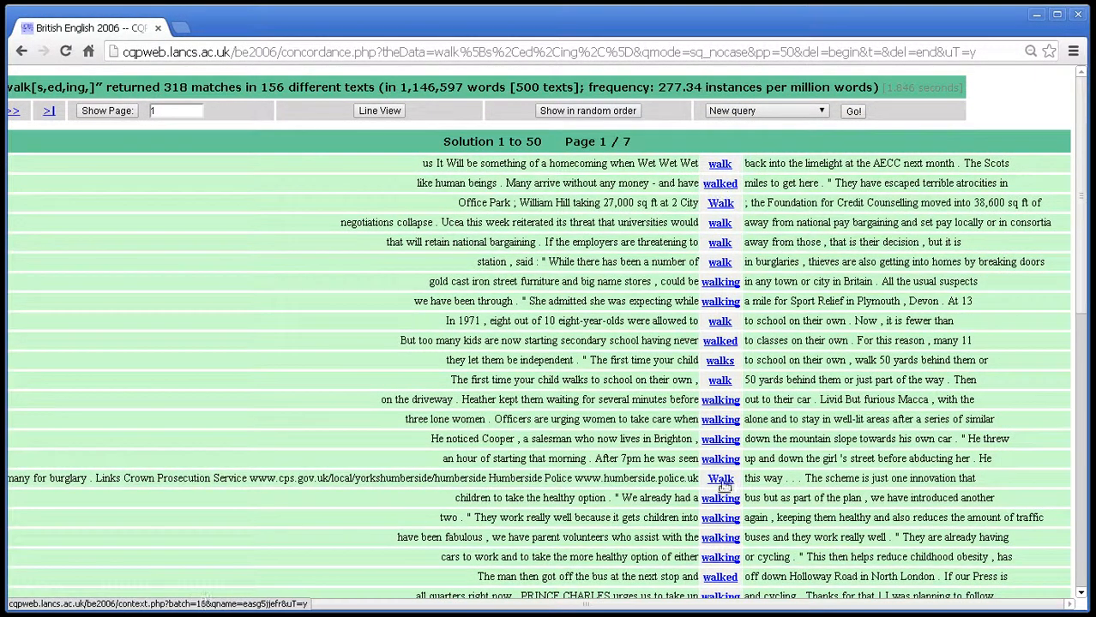
Open a new query and list the words capable and capability on separate lines.
click(853, 112)
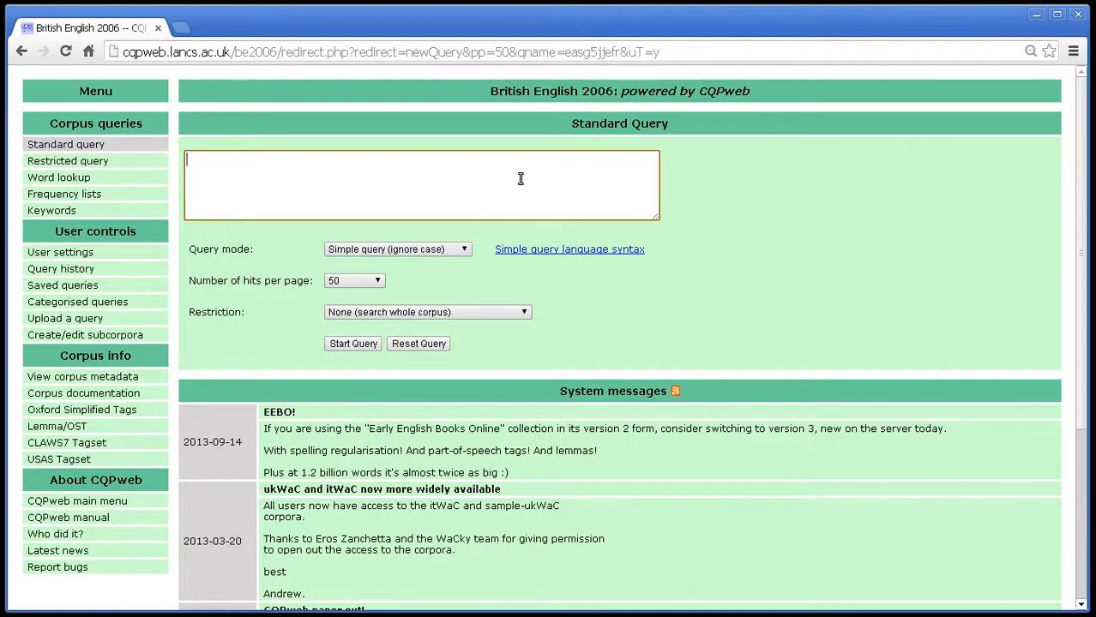
text(cap)
text(able)
text(cap)
text(abiluty)
key(BackSpace)
key(BackSpace)
key(BackSpace)
text(ity)
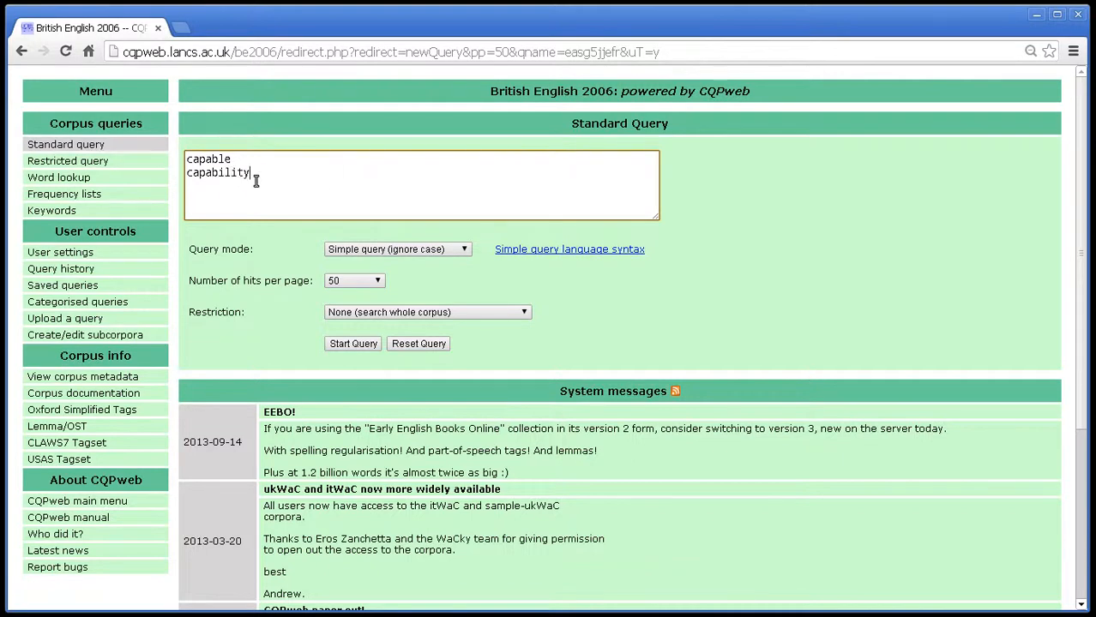
Combine the two words into capab[le,ility] on the first line by moving the ending ility into the brackets.
click(221, 158)
text([)
key(End)
text(,)
key(BackSpace)
drag(222, 173, 302, 162)
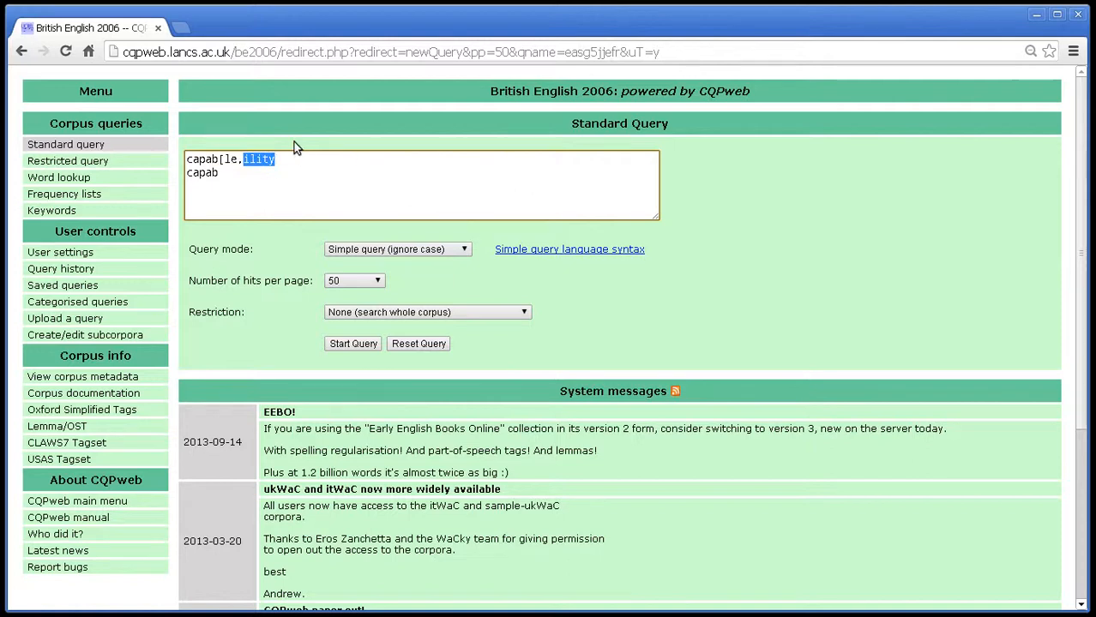
click(356, 161)
text(])
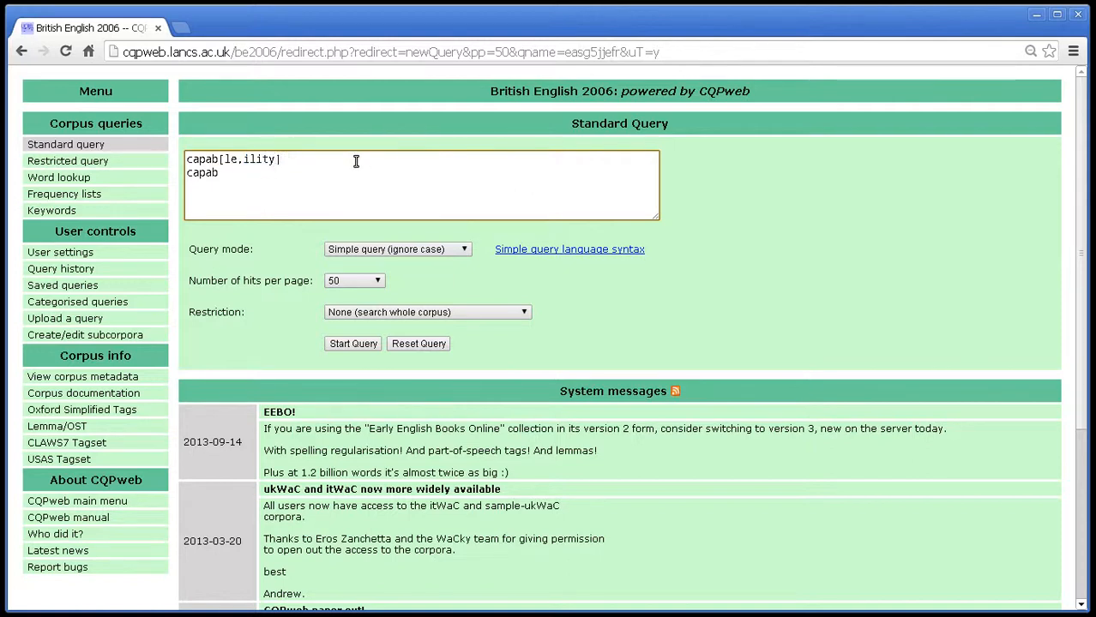
Add the alternative ilities, remove the leftover second line, and run the query capab[le,ility,ilities].
text(,it)
key(BackSpace)
text(lities)
drag(482, 172, 485, 146)
key(BackSpace)
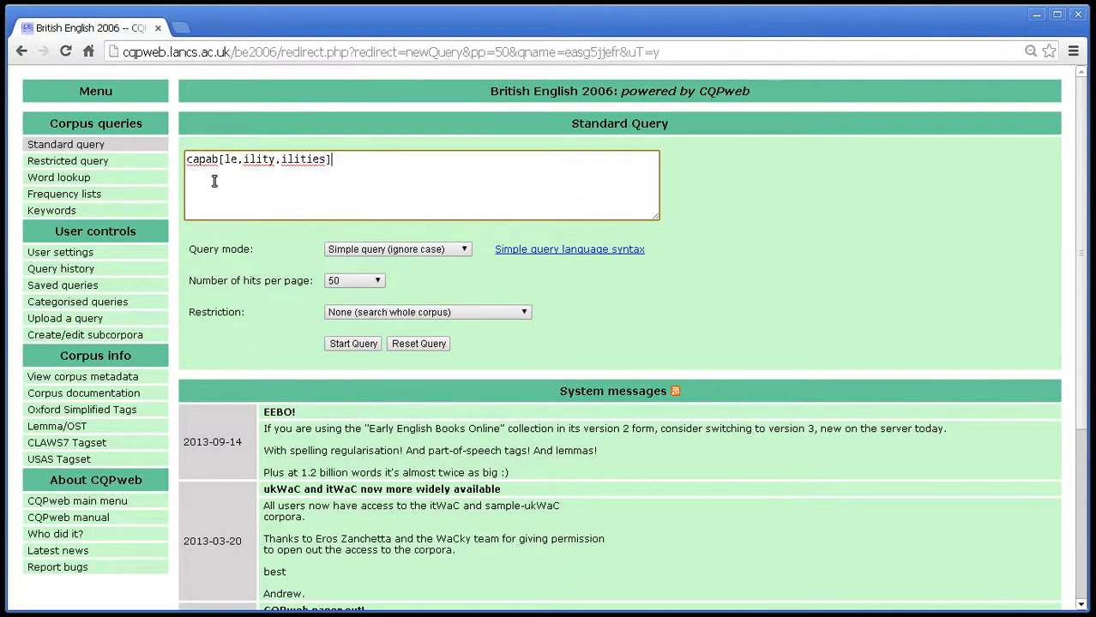
click(347, 343)
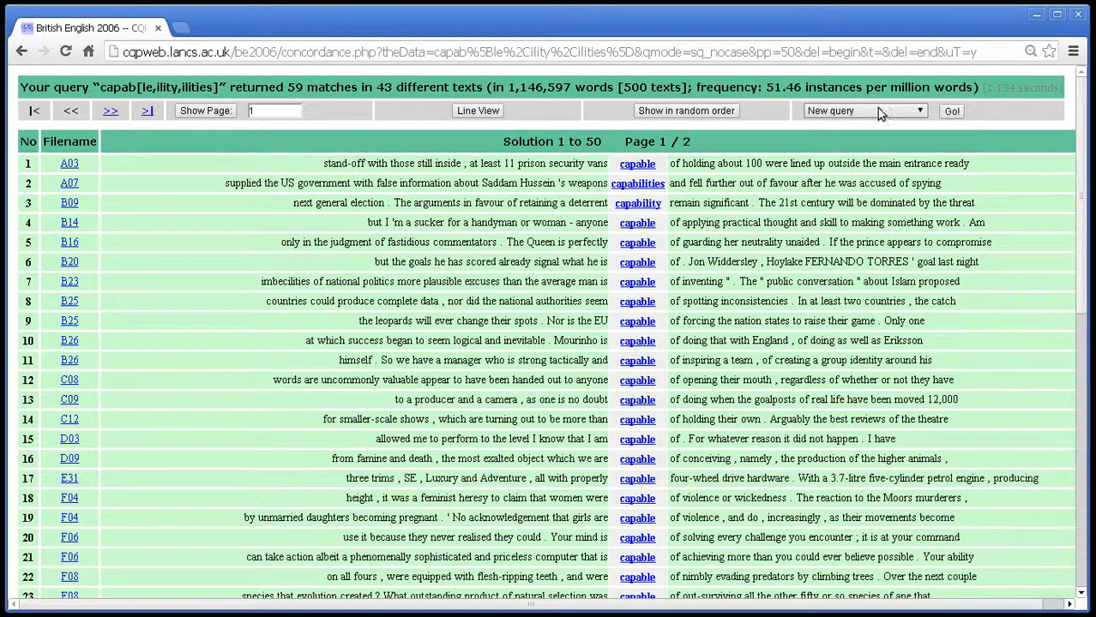
Open a new query and list the phrases this hat and that hat on separate lines.
click(950, 111)
click(569, 185)
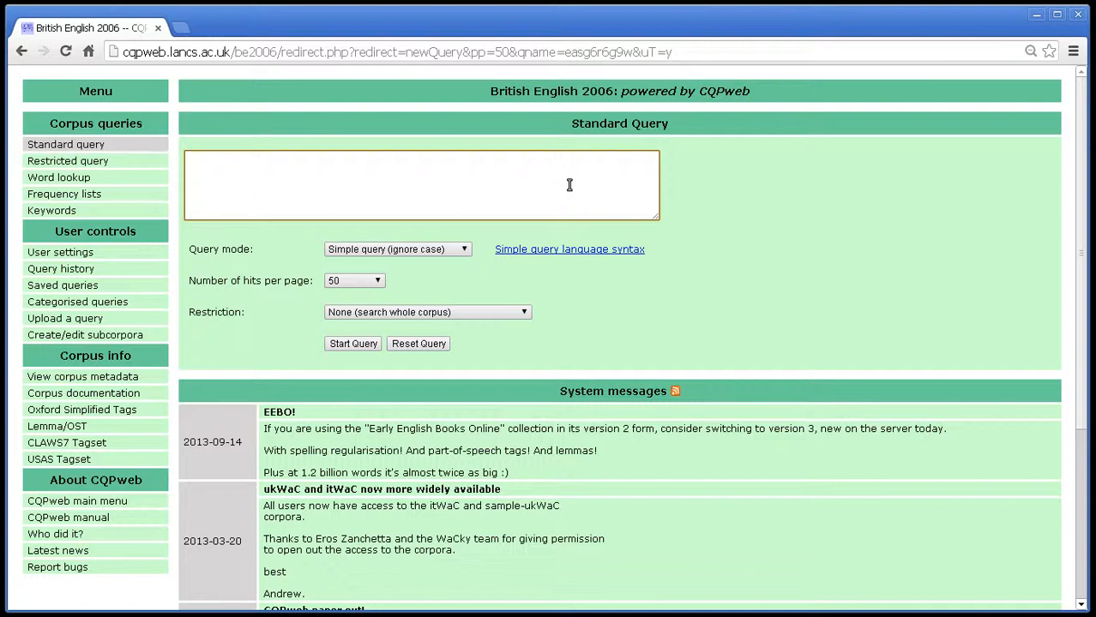
text([)
text(this h)
text(at)
key(Return)
text(that hat)
key(Return)
Write the bracketed phrase alternatives [this hat,that hat] below the two listed phrases.
text([this)
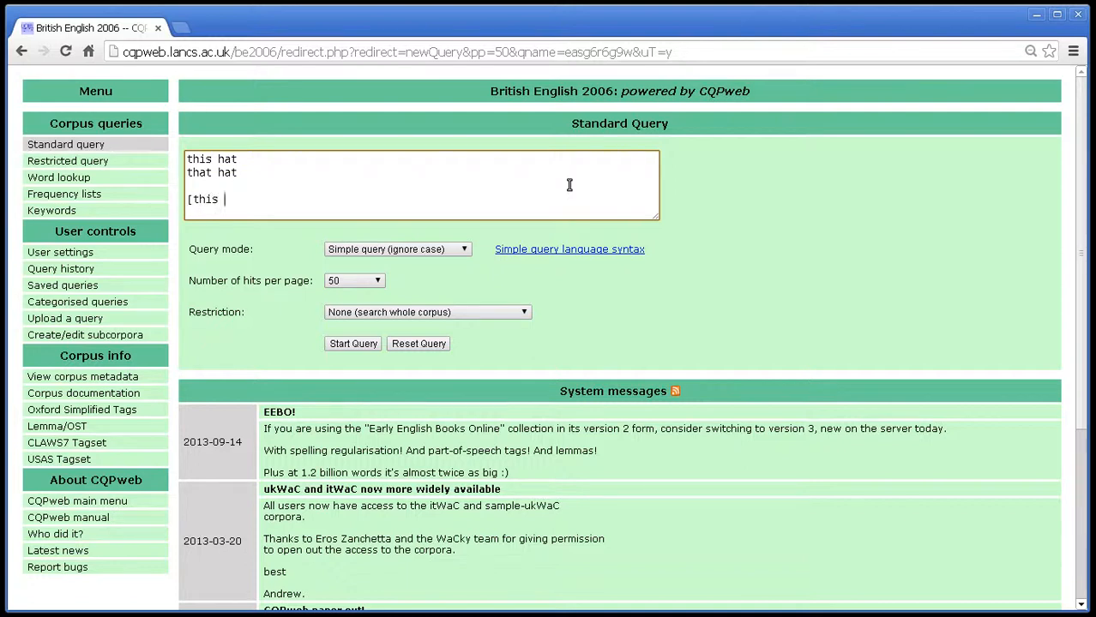
text( hat.that hat])
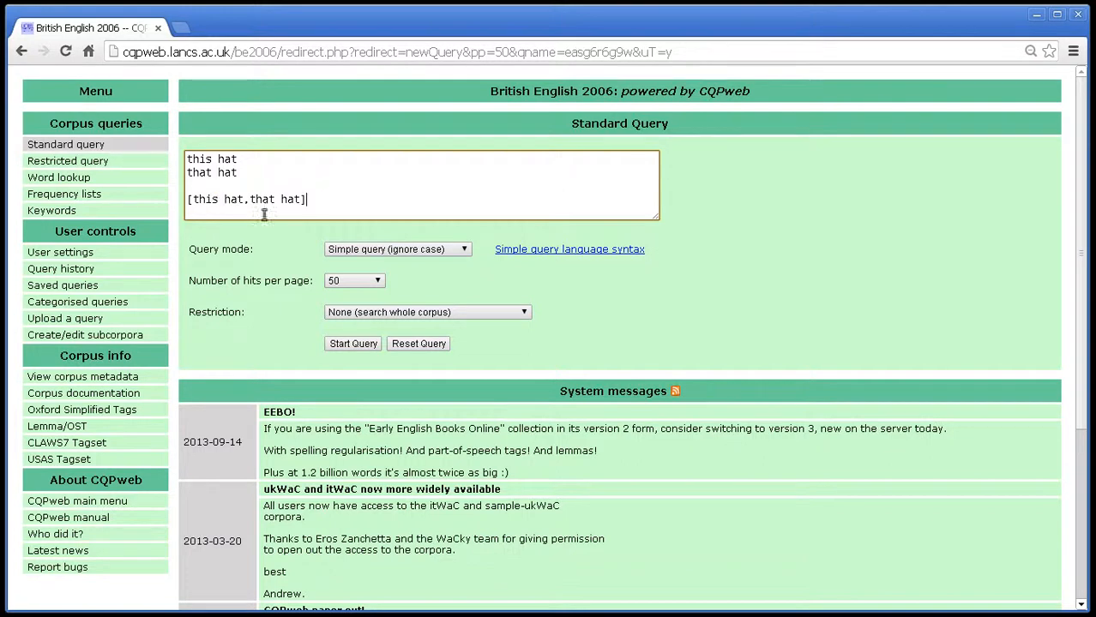
drag(320, 199, 188, 151)
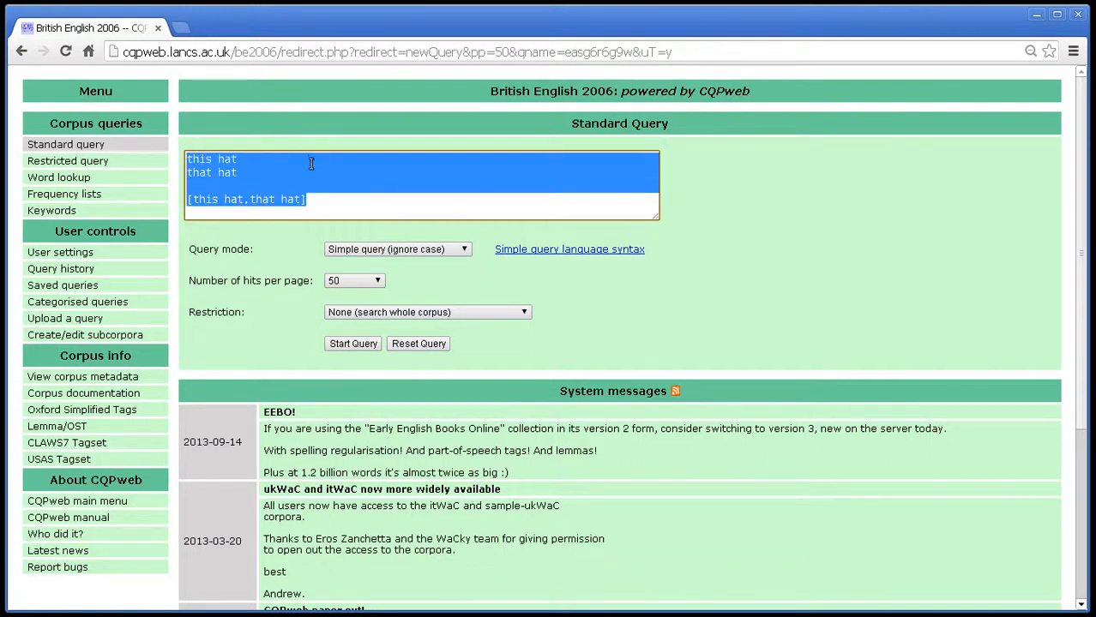
click(190, 199)
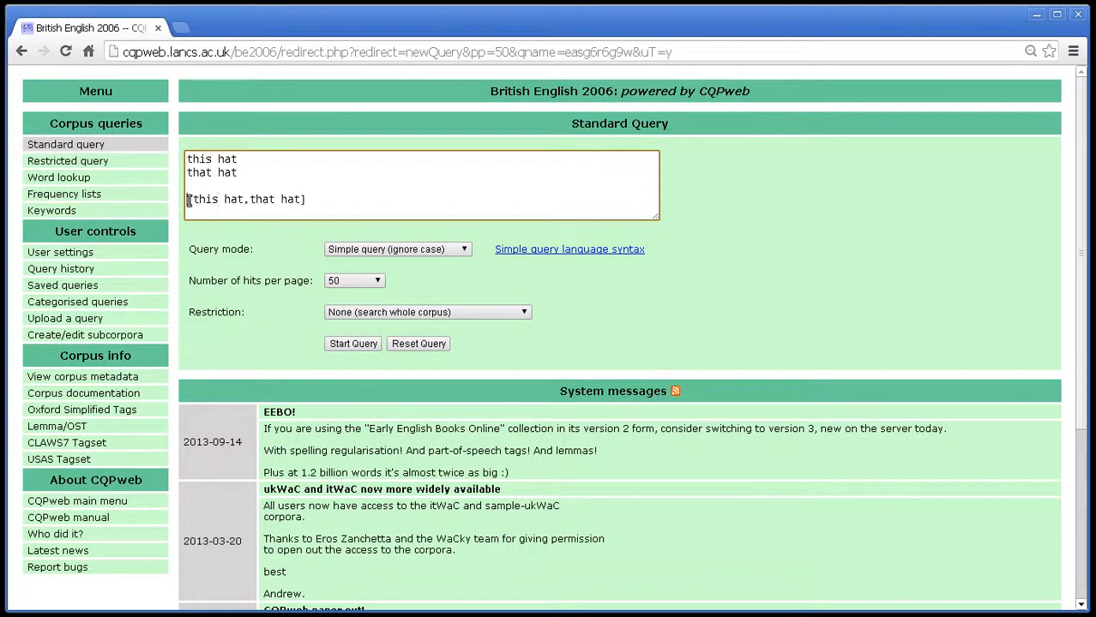
double_click(304, 200)
click(306, 201)
double_click(289, 199)
Replace all the query text with the single-word alternatives [this,that] and run the query.
drag(194, 199, 167, 163)
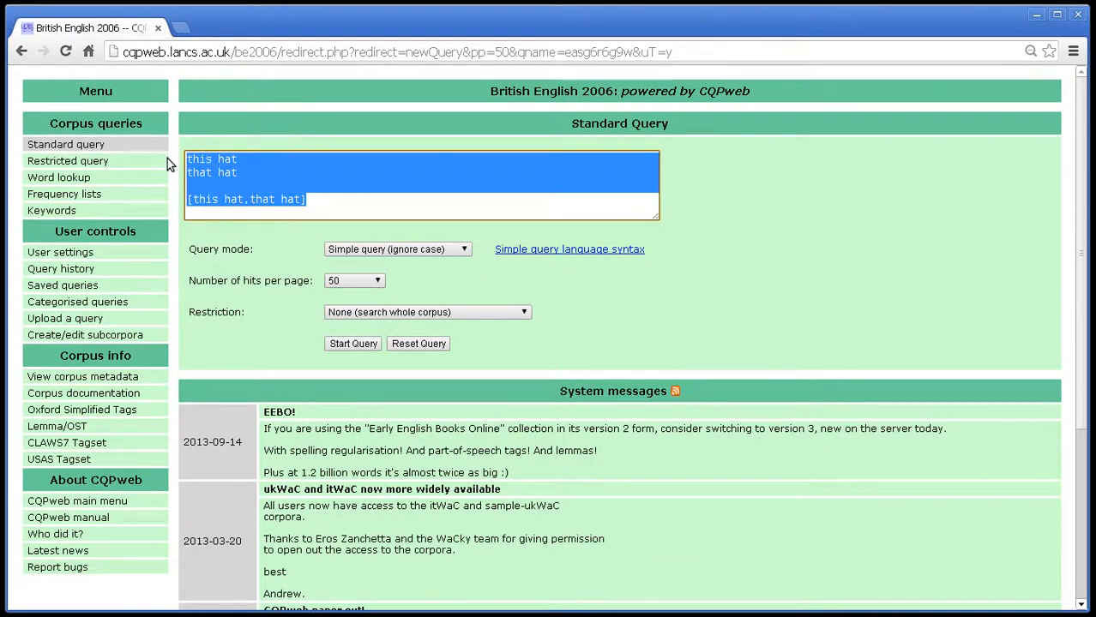
key(BackSpace)
text([this,that])
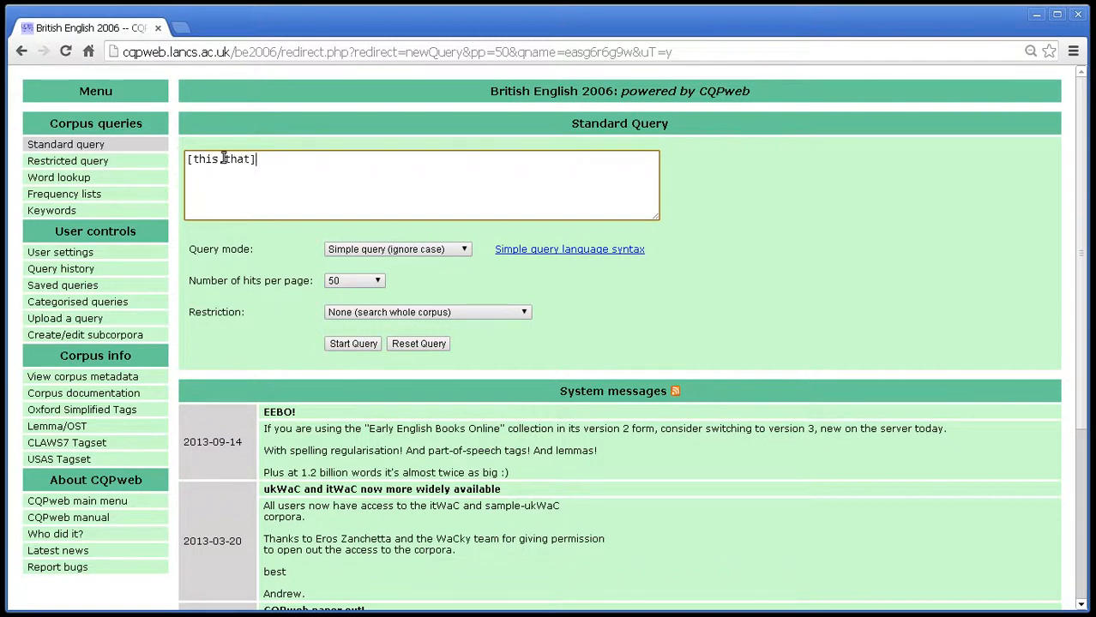
click(355, 345)
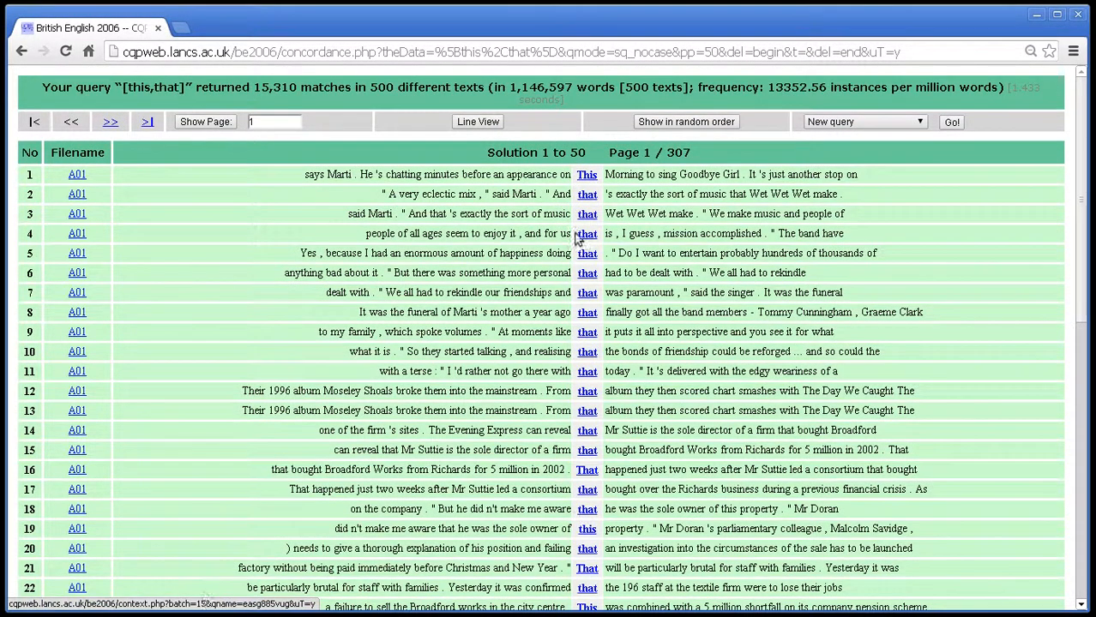
Open a new query and try to run the multi-word alternatives [this man, that woman].
click(951, 121)
click(221, 174)
text([this man, that woman)
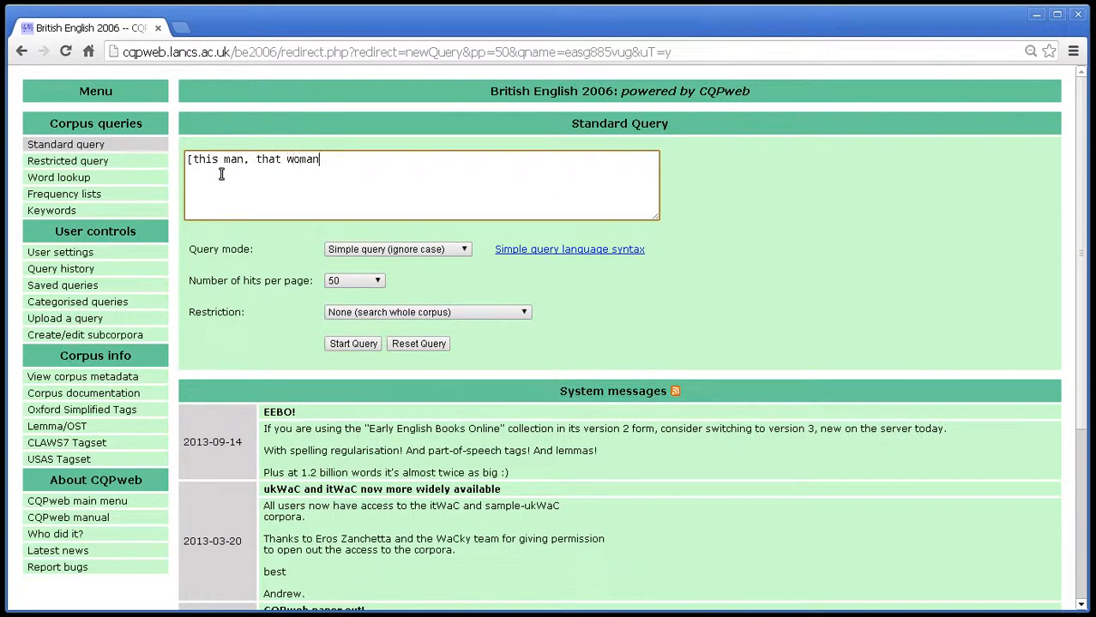
text(])
click(364, 347)
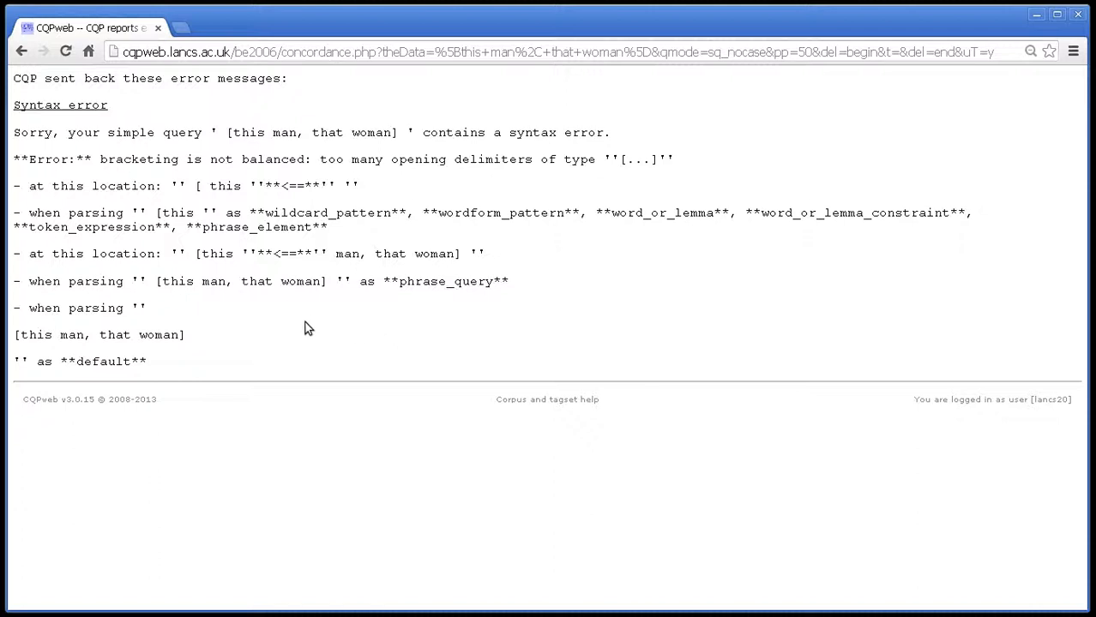
Return to the query form and select the entire text [this man, that woman].
key(alt+Left)
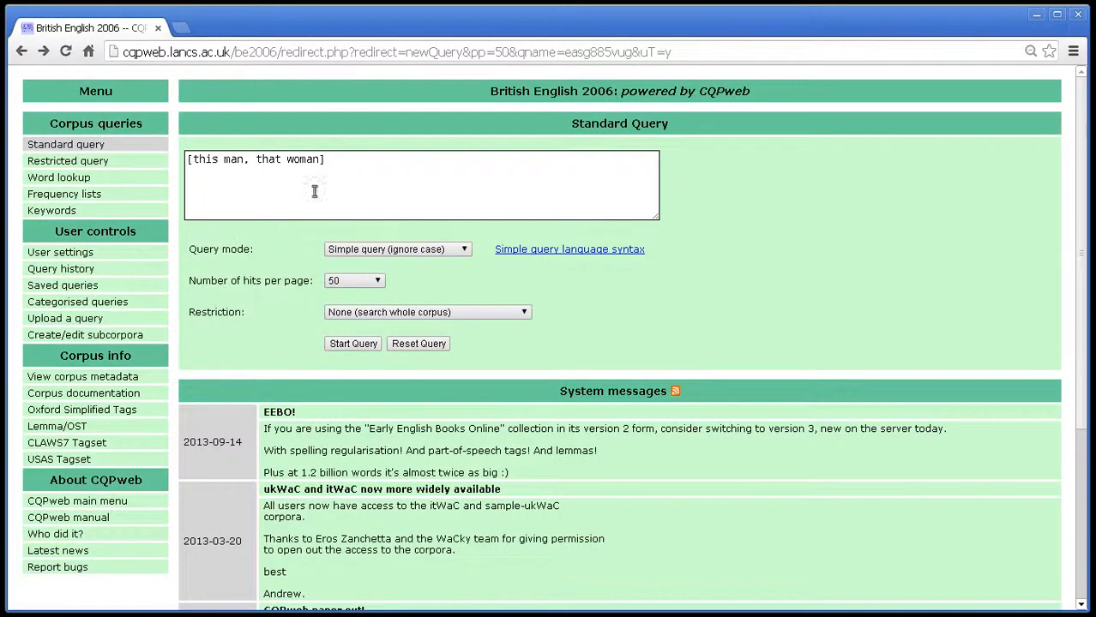
drag(344, 174, 279, 163)
click(238, 163)
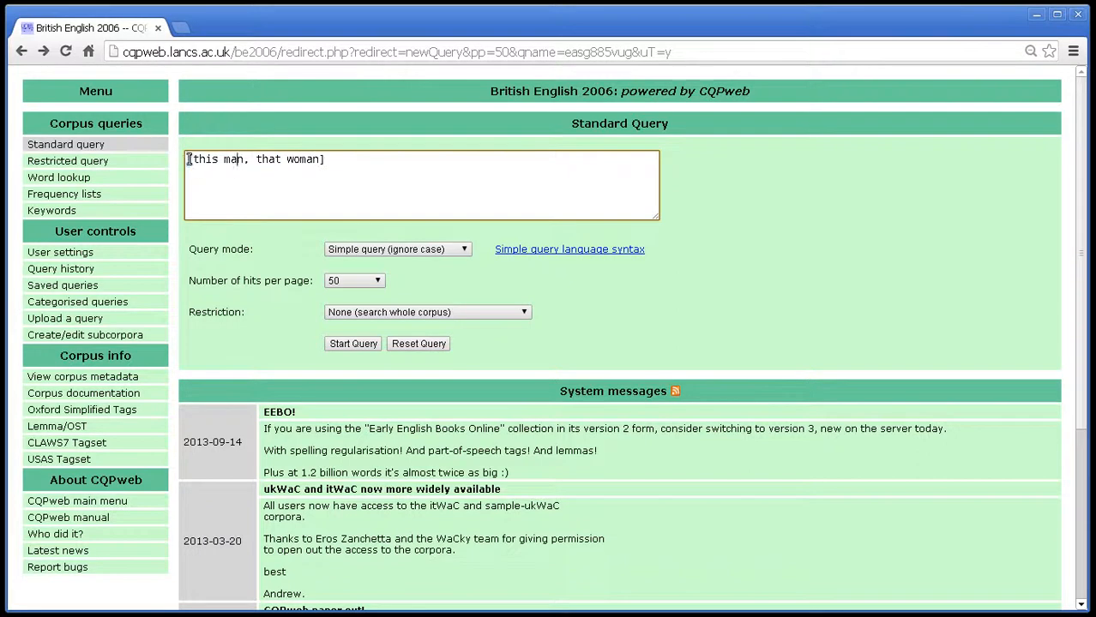
drag(190, 161, 259, 163)
click(253, 164)
drag(397, 161, 174, 149)
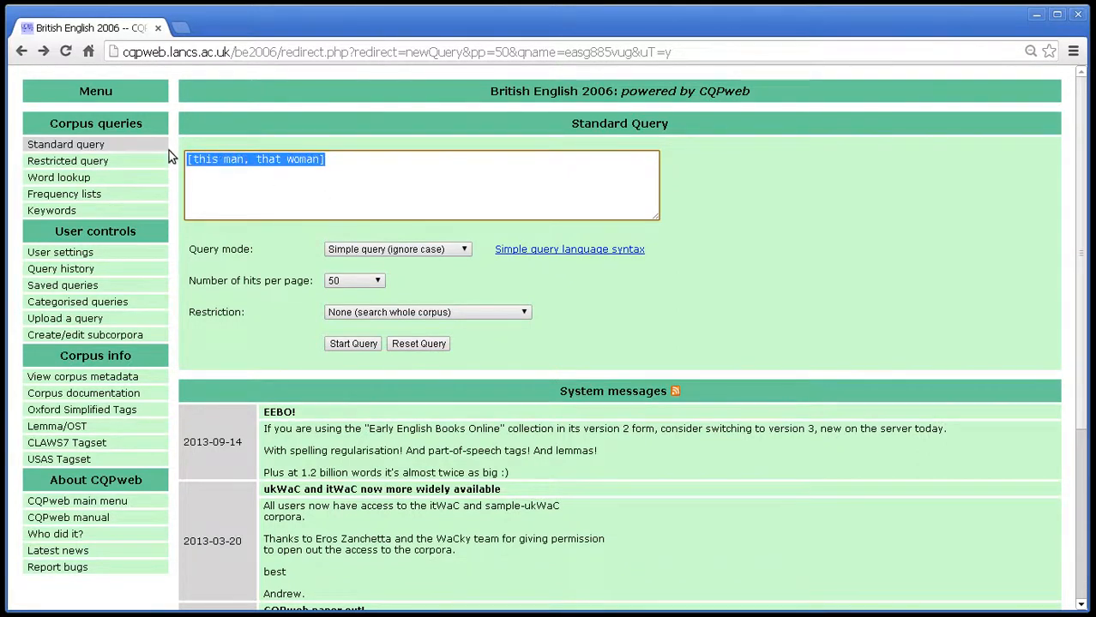